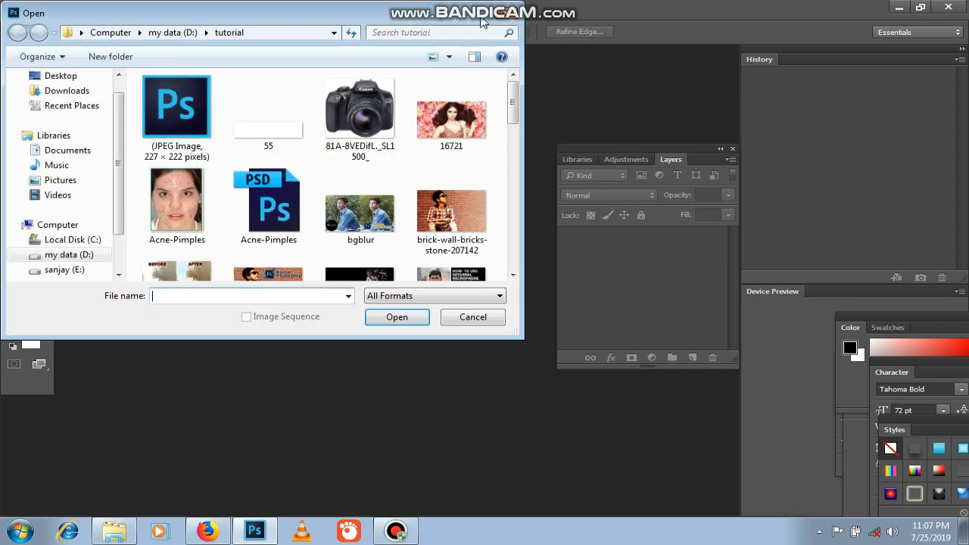
Create a new document named wood, 850 by 550 pixels at 72 pixels/inch with a white background.
{"action": "left_click", "coordinate": [509, 13]}
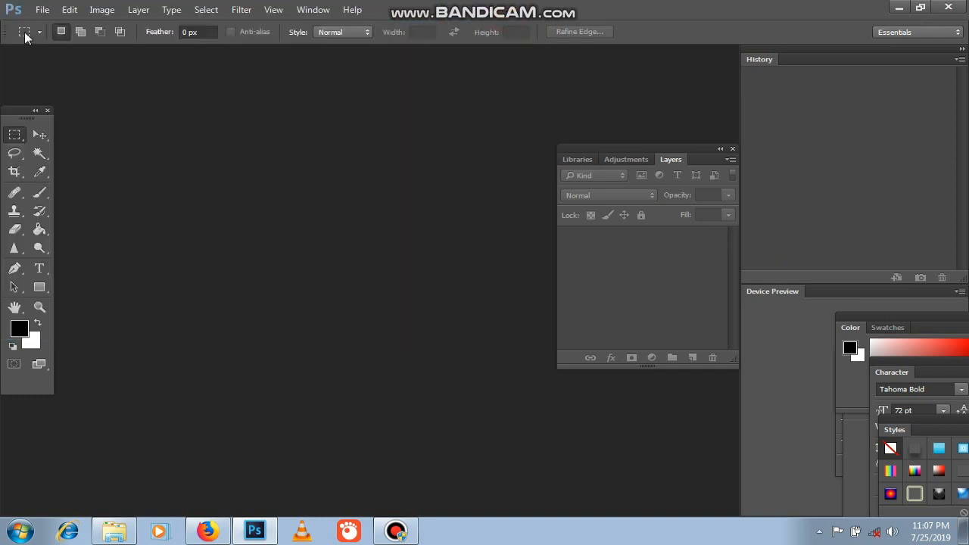
{"action": "left_click", "coordinate": [43, 9]}
{"action": "left_click", "coordinate": [50, 22]}
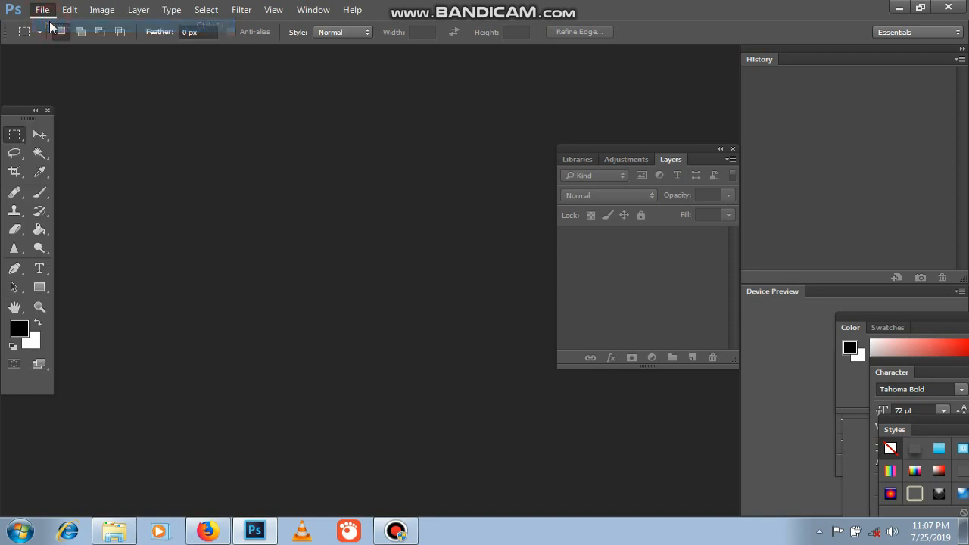
{"action": "left_click", "coordinate": [470, 168]}
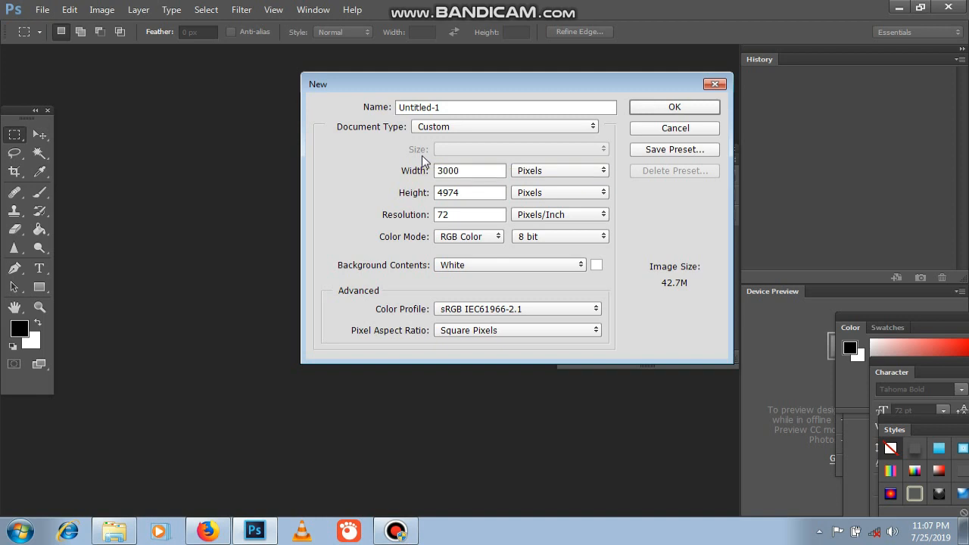
{"action": "double_click", "coordinate": [478, 169]}
{"action": "type", "text": "850"}
{"action": "double_click", "coordinate": [473, 194]}
{"action": "type", "text": "550"}
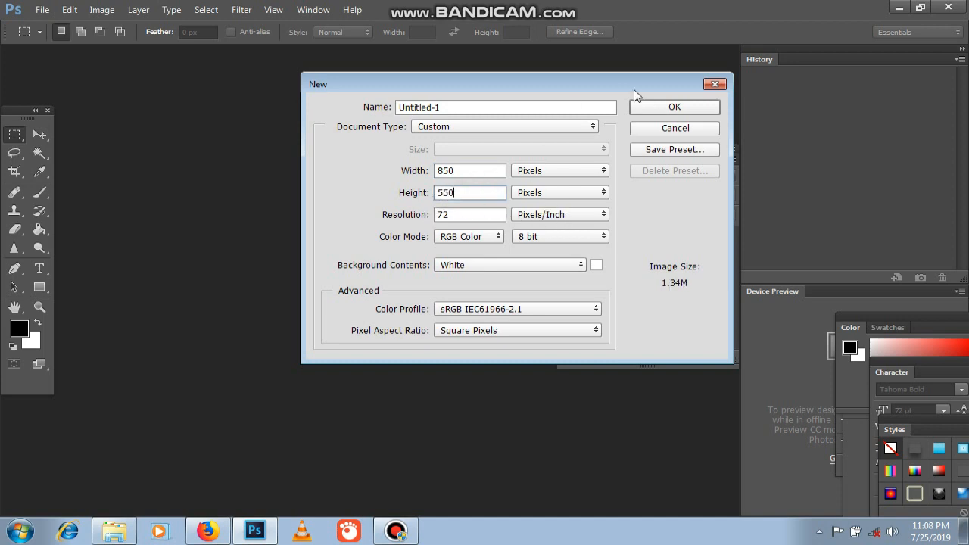
{"action": "left_click", "coordinate": [531, 102]}
{"action": "type", "text": "wood"}
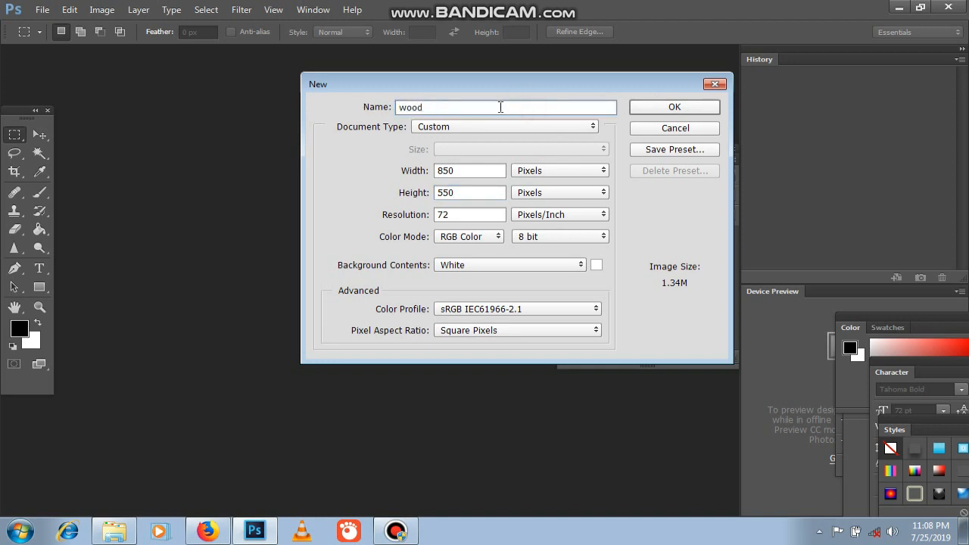
{"action": "left_click", "coordinate": [686, 107]}
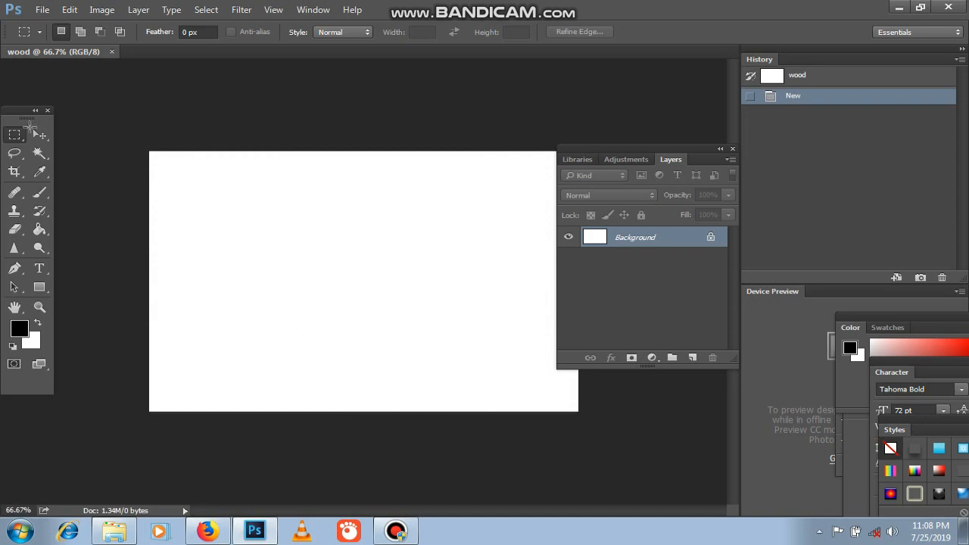
Activate the Move tool and reposition the floating Layers panel clear of the canvas.
{"action": "left_click", "coordinate": [44, 134]}
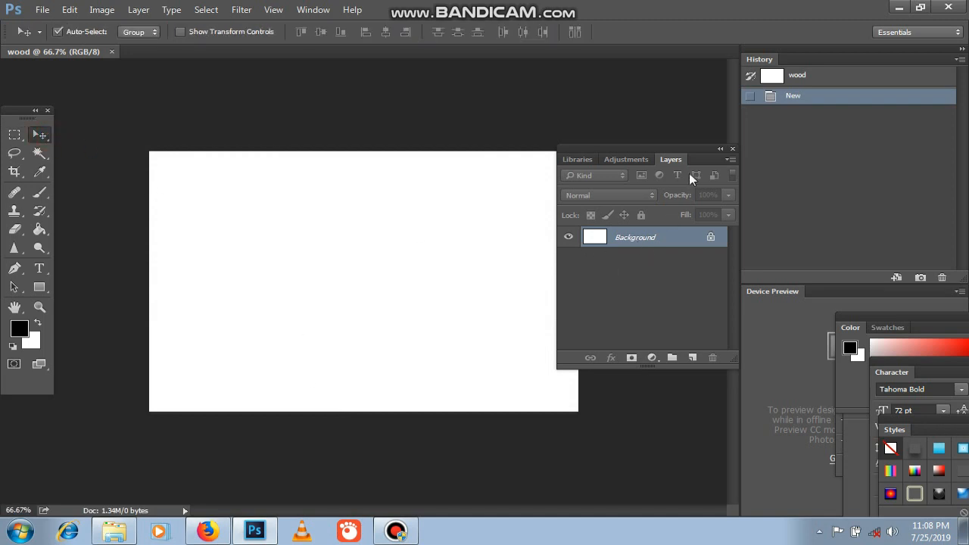
{"action": "left_click", "coordinate": [711, 160]}
{"action": "left_click_drag", "start_coordinate": [781, 161], "coordinate": [842, 146]}
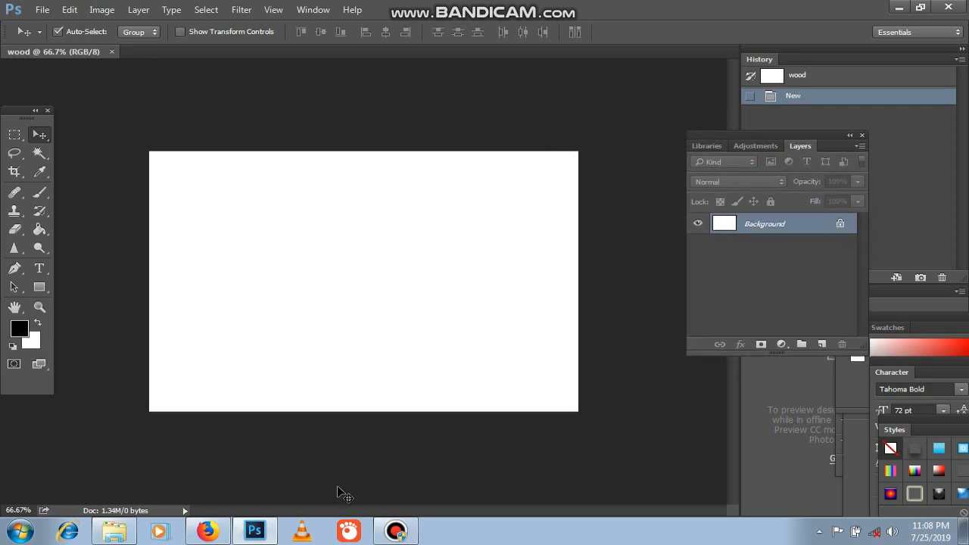
{"action": "left_click", "coordinate": [113, 531]}
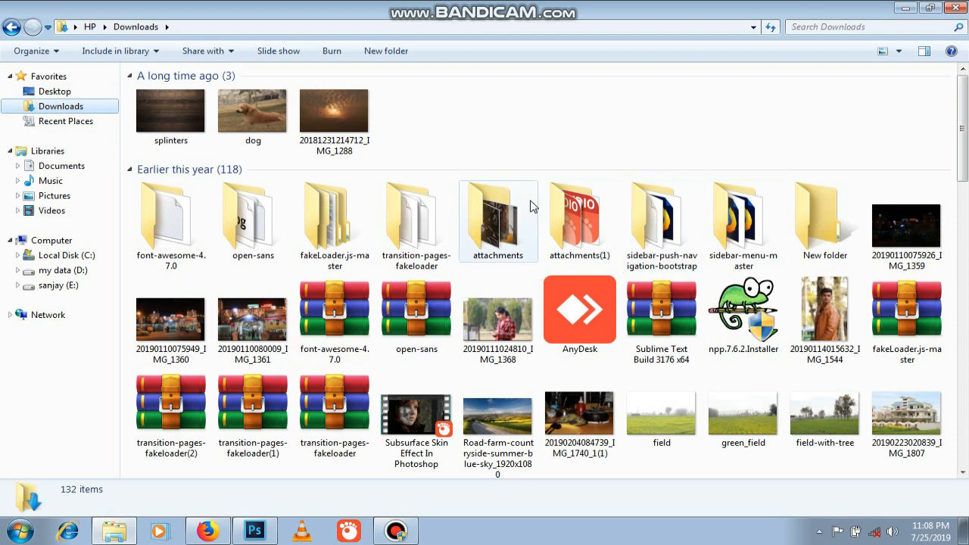
{"action": "left_click_drag", "start_coordinate": [962, 163], "coordinate": [962, 436]}
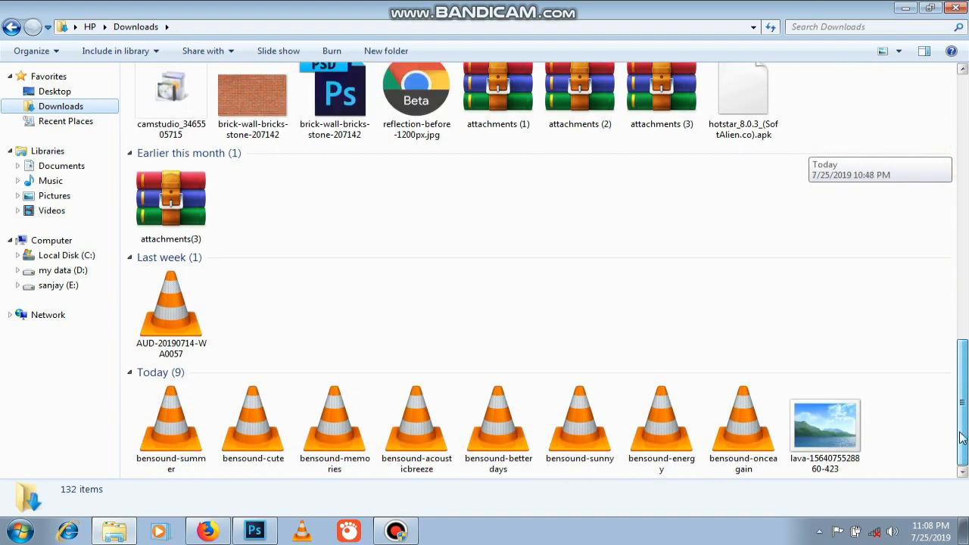
{"action": "left_click_drag", "start_coordinate": [825, 427], "coordinate": [380, 230]}
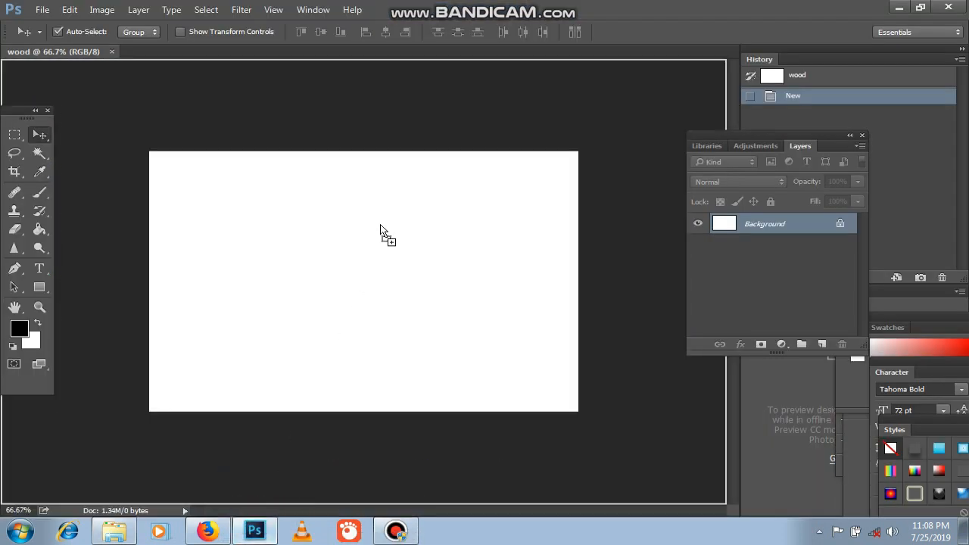
{"action": "left_click_drag", "start_coordinate": [476, 60], "coordinate": [482, 52]}
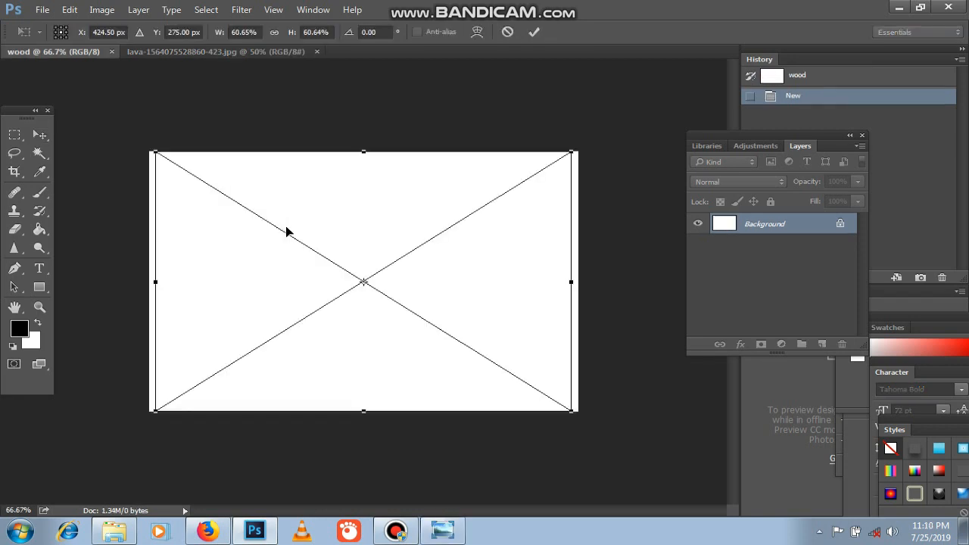
Scale the placed splinters wood texture to about 69% so it covers the whole canvas, and rasterize its layer.
{"action": "left_click_drag", "start_coordinate": [152, 409], "coordinate": [134, 424]}
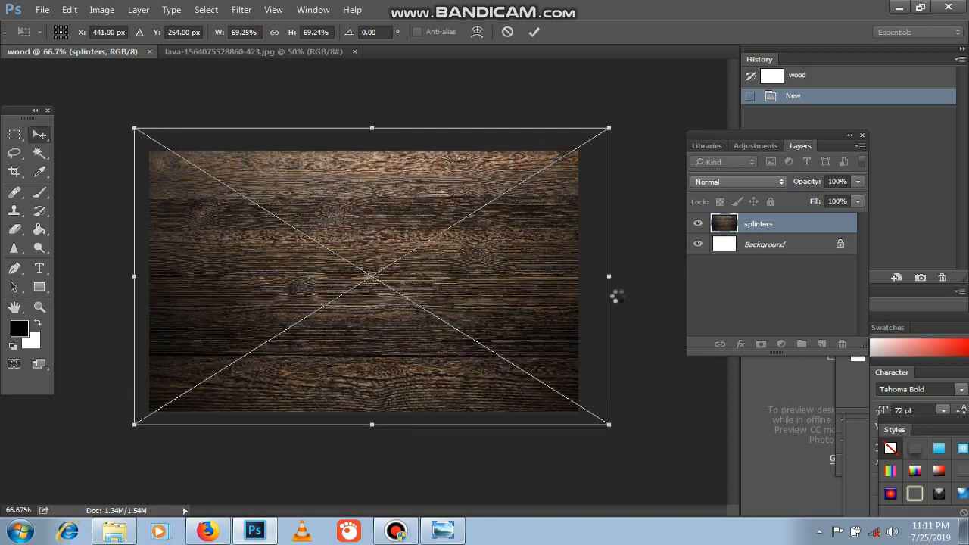
{"action": "key", "text": "Return"}
{"action": "right_click", "coordinate": [757, 226]}
{"action": "left_click", "coordinate": [567, 313]}
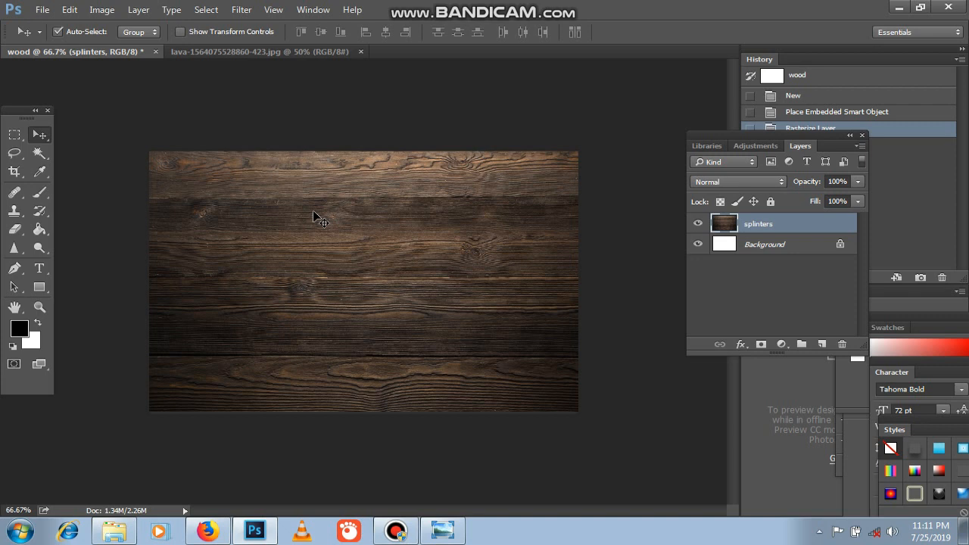
{"action": "right_click", "coordinate": [795, 219]}
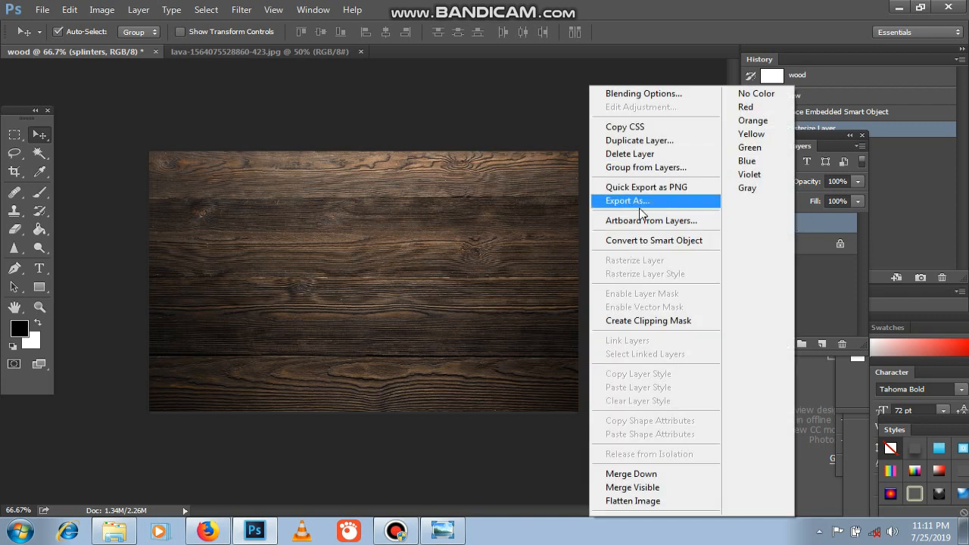
{"action": "right_click", "coordinate": [812, 227]}
{"action": "left_click", "coordinate": [812, 227]}
{"action": "left_click", "coordinate": [781, 345]}
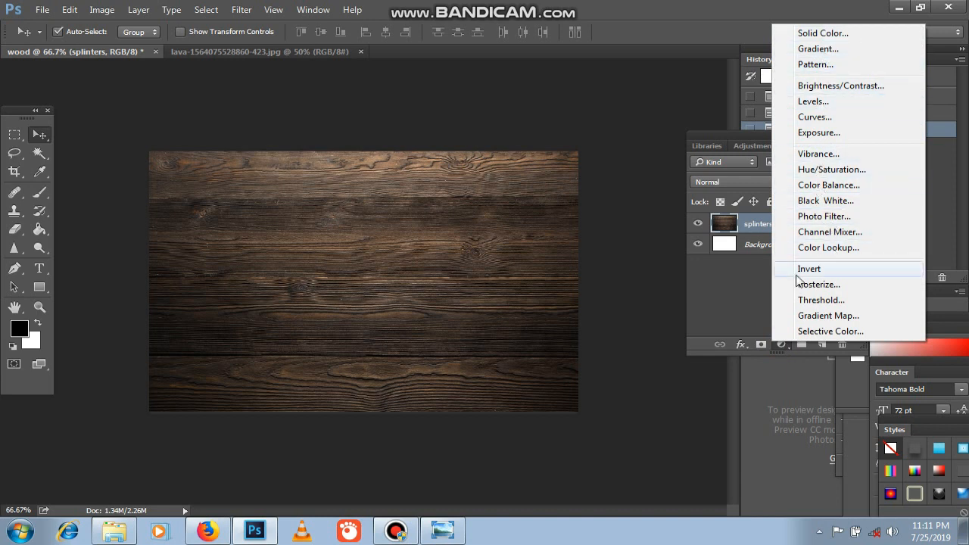
{"action": "left_click", "coordinate": [739, 345]}
Add a Color Overlay effect to the splinters layer with colour 74716f and the Color Burn blend mode.
{"action": "left_click", "coordinate": [739, 345]}
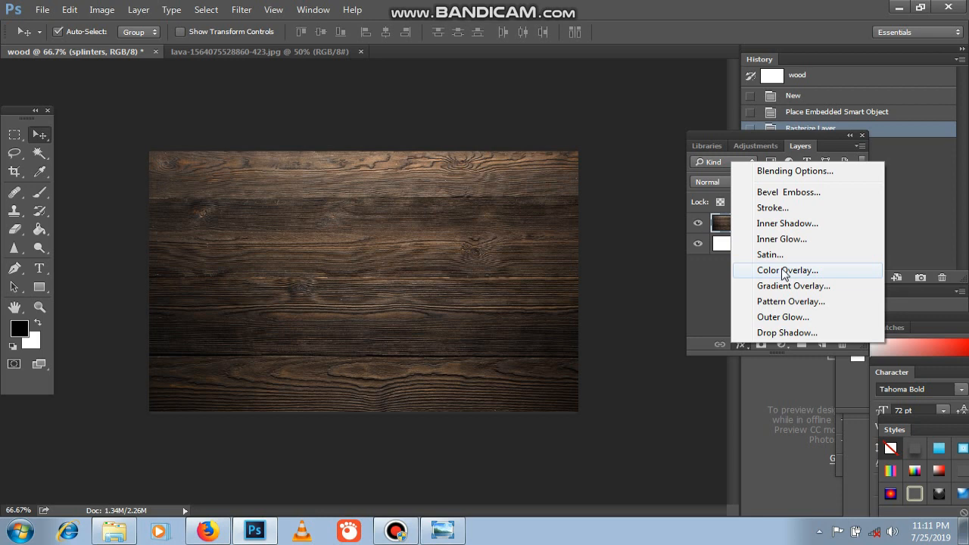
{"action": "left_click", "coordinate": [784, 270]}
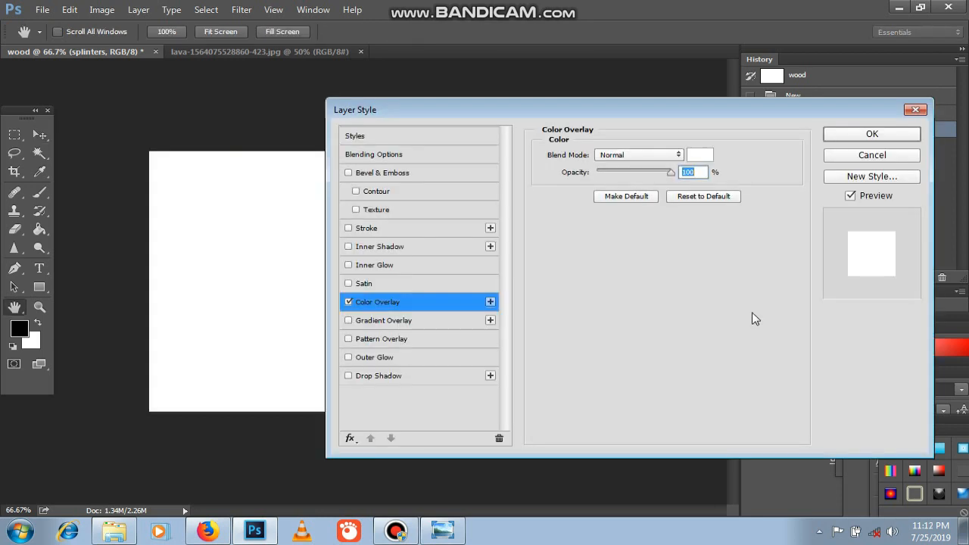
{"action": "left_click", "coordinate": [701, 155]}
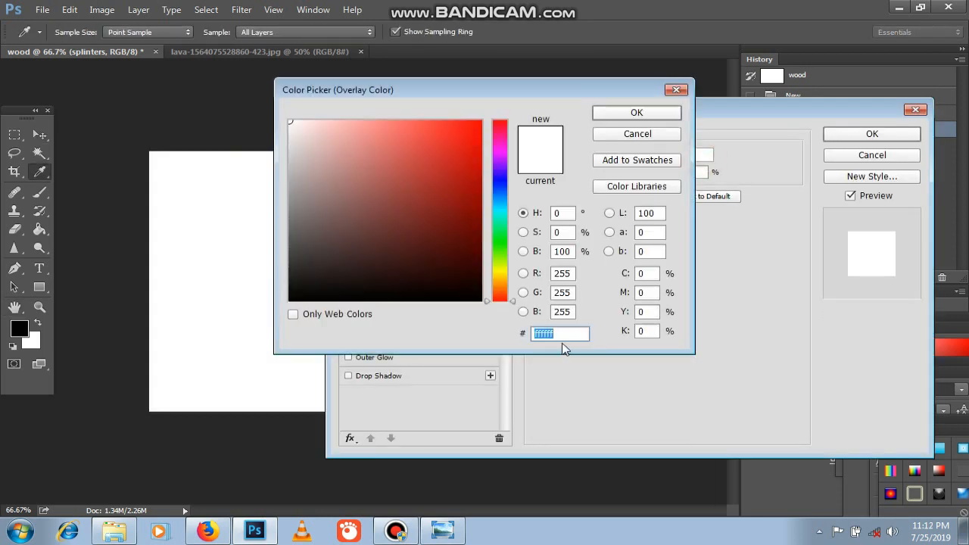
{"action": "type", "text": "7471"}
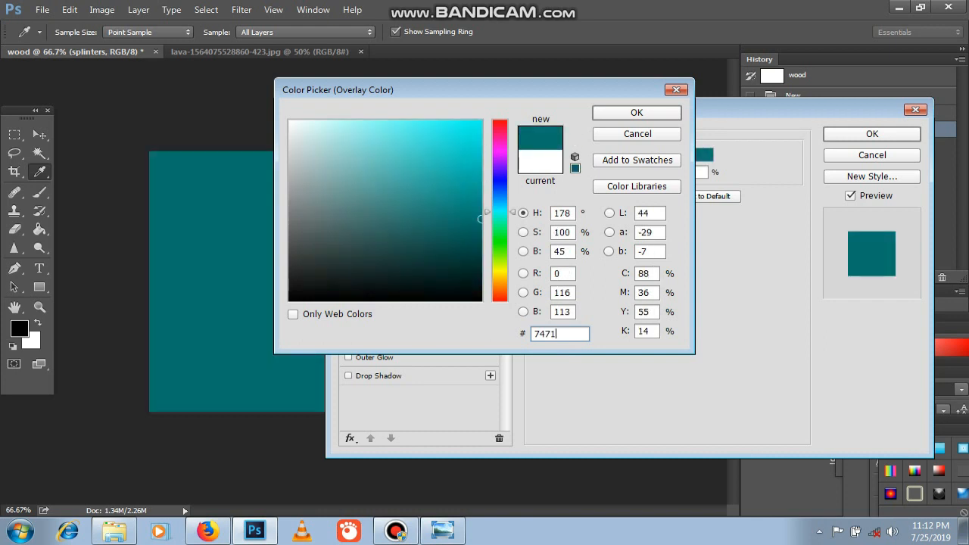
{"action": "type", "text": "6f"}
{"action": "left_click", "coordinate": [623, 112]}
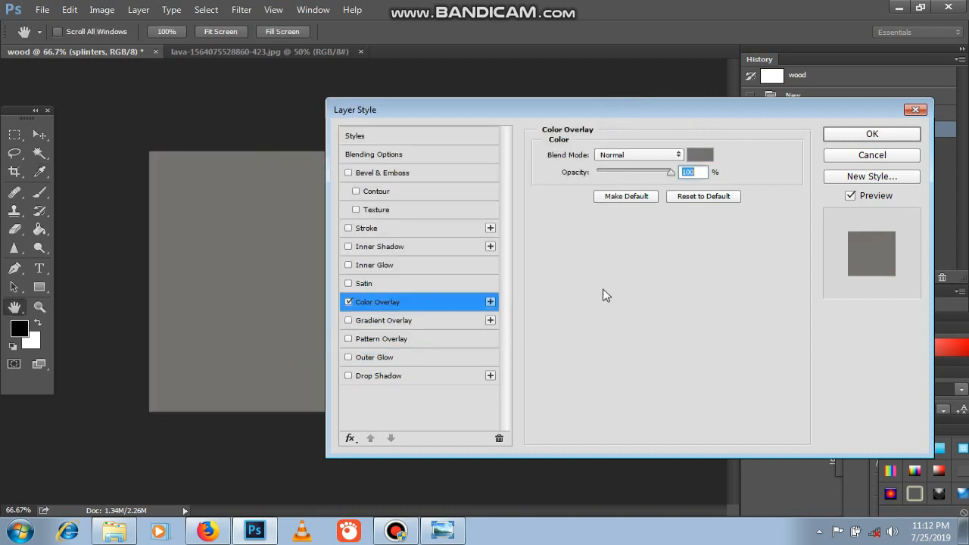
{"action": "left_click", "coordinate": [639, 154]}
{"action": "left_click", "coordinate": [628, 209]}
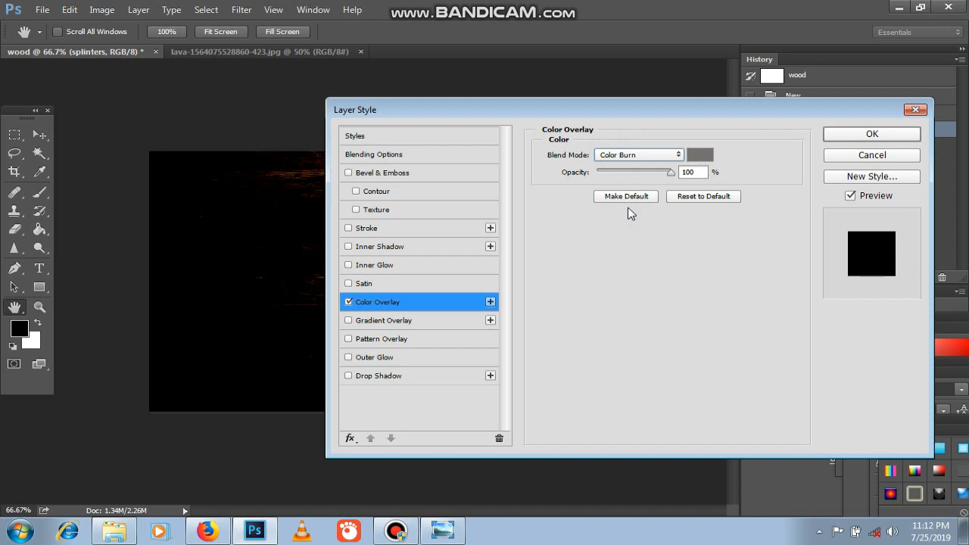
{"action": "left_click", "coordinate": [841, 136]}
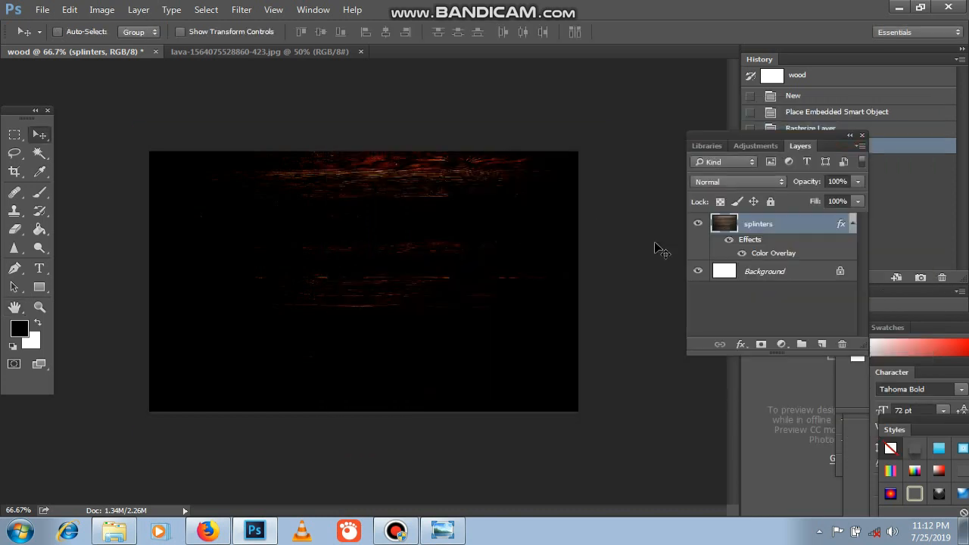
Undo the Color Overlay effect on the splinters layer and redo it.
{"action": "key", "text": "ctrl+z"}
{"action": "left_click", "coordinate": [741, 344]}
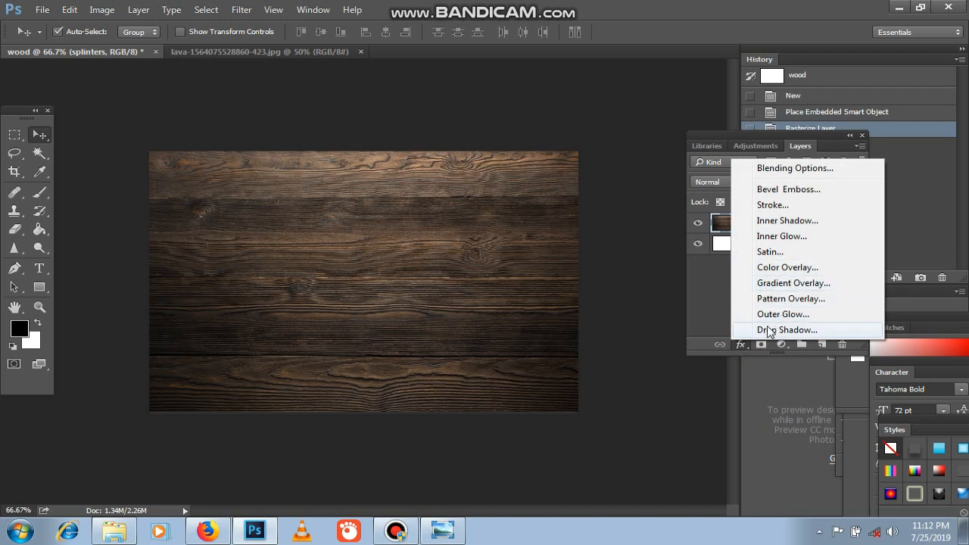
{"action": "left_click", "coordinate": [673, 368]}
{"action": "key", "text": "ctrl+z"}
{"action": "double_click", "coordinate": [751, 241]}
{"action": "left_click_drag", "start_coordinate": [685, 172], "coordinate": [650, 173]}
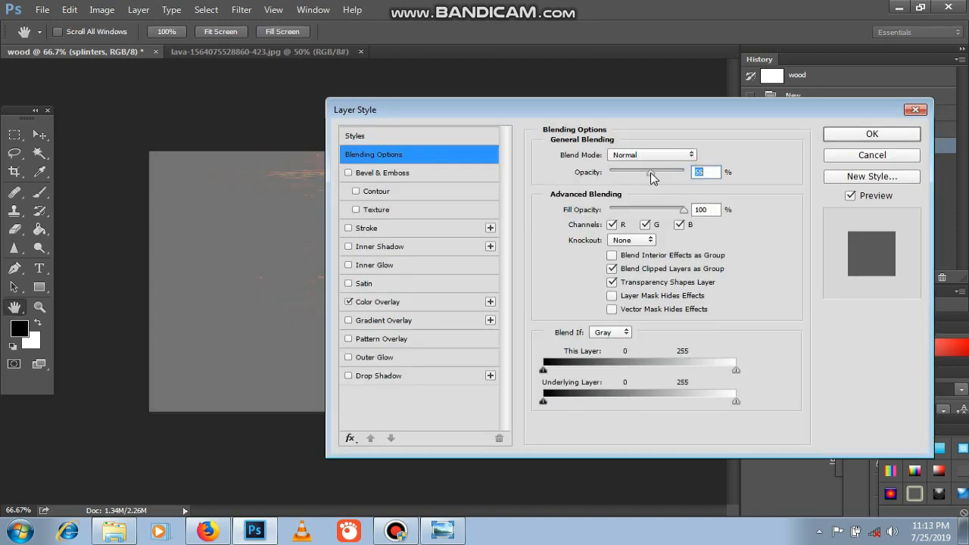
{"action": "left_click", "coordinate": [651, 154]}
{"action": "left_click", "coordinate": [636, 203]}
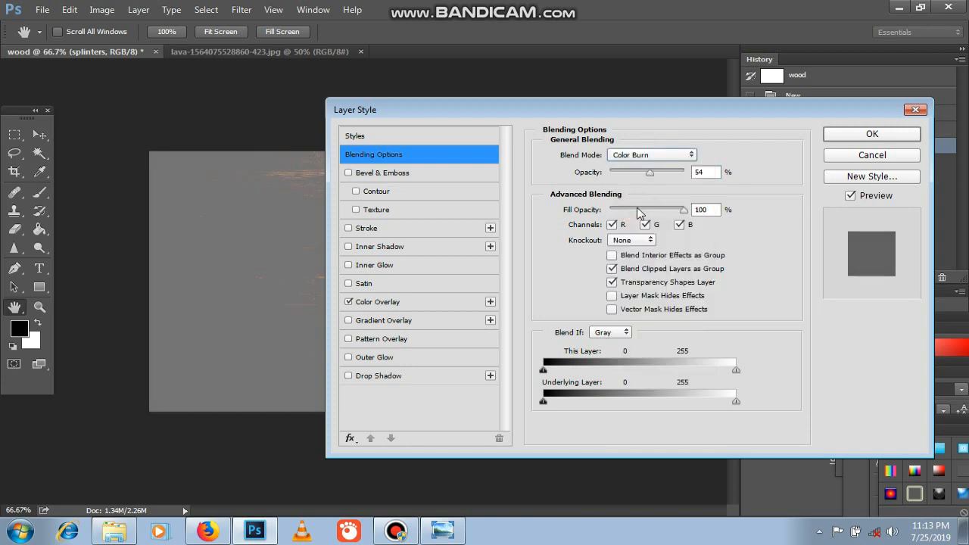
{"action": "left_click", "coordinate": [691, 155]}
{"action": "left_click", "coordinate": [770, 181]}
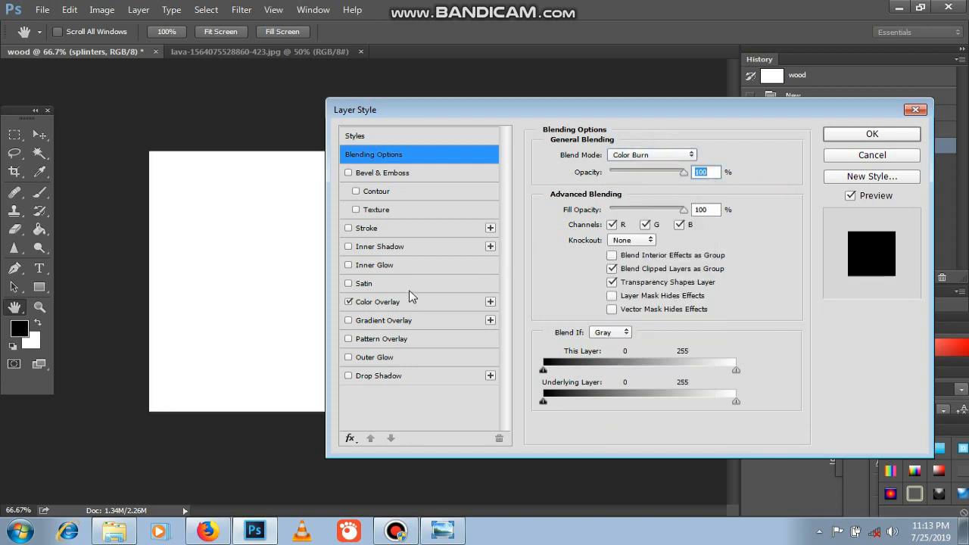
{"action": "left_click", "coordinate": [386, 303]}
{"action": "left_click_drag", "start_coordinate": [654, 177], "coordinate": [632, 174]}
{"action": "left_click", "coordinate": [872, 133]}
Set the opacity of the splinters layer's Color Overlay effect to 55%.
{"action": "double_click", "coordinate": [756, 239]}
{"action": "left_click", "coordinate": [386, 301]}
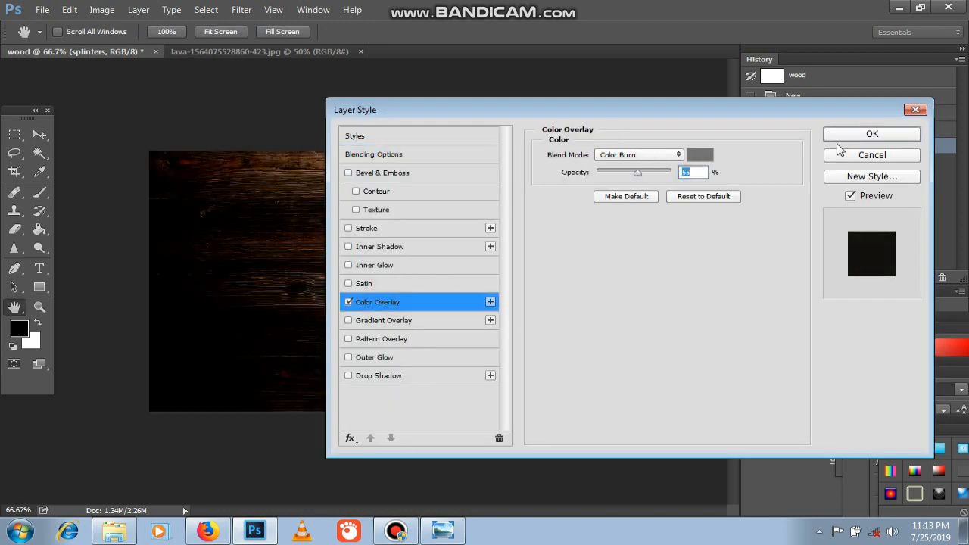
{"action": "left_click", "coordinate": [833, 135]}
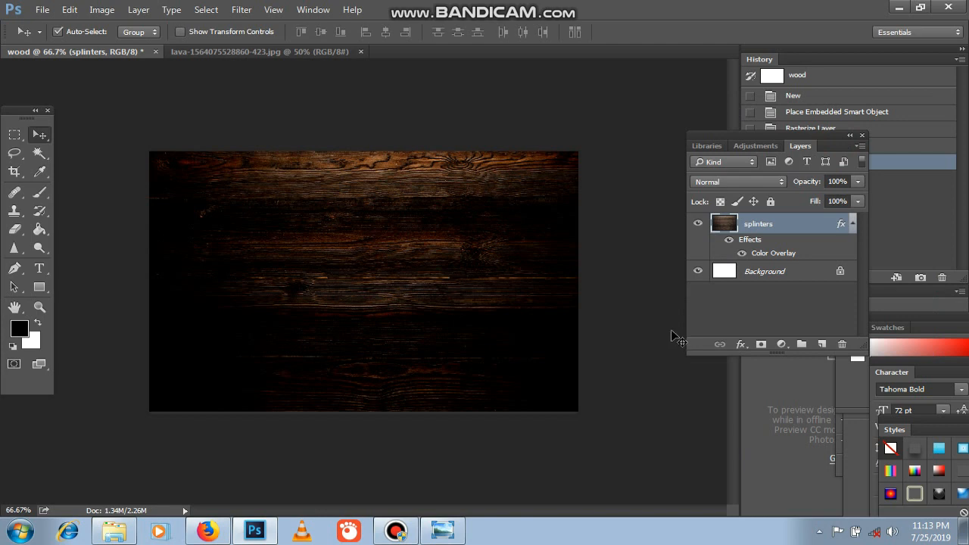
Bring the lava image into the wood document as a new layer covering the whole canvas.
{"action": "left_click", "coordinate": [226, 51]}
{"action": "left_click_drag", "start_coordinate": [167, 129], "coordinate": [328, 205]}
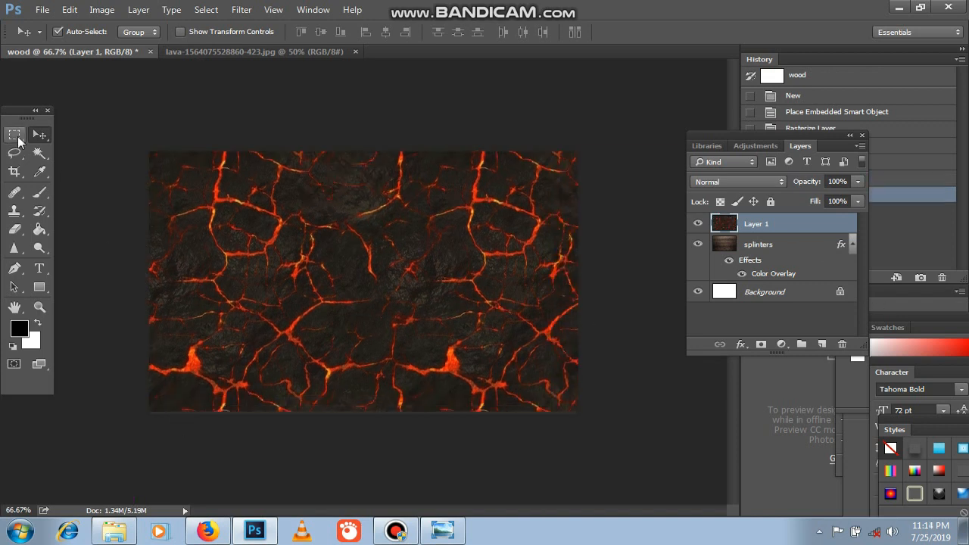
Draw a wide elliptical selection spanning the full canvas width and centre it roughly on the lava layer.
{"action": "left_click_drag", "start_coordinate": [14, 135], "coordinate": [14, 134]}
{"action": "left_click", "coordinate": [91, 145]}
{"action": "left_click_drag", "start_coordinate": [134, 173], "coordinate": [569, 374]}
{"action": "left_click_drag", "start_coordinate": [388, 280], "coordinate": [402, 280]}
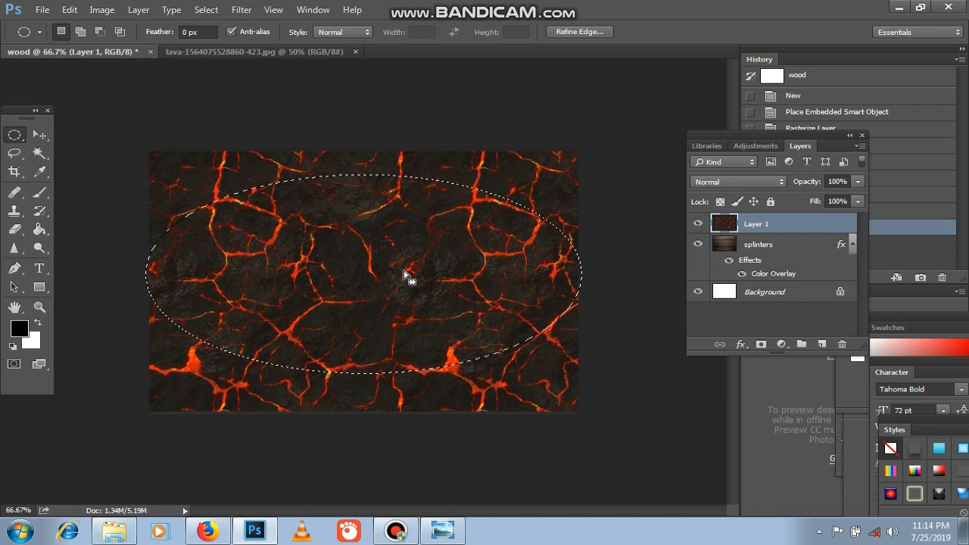
Feather the elliptical selection by 50 pixels and invert it to select the outer edges.
{"action": "right_click", "coordinate": [405, 277]}
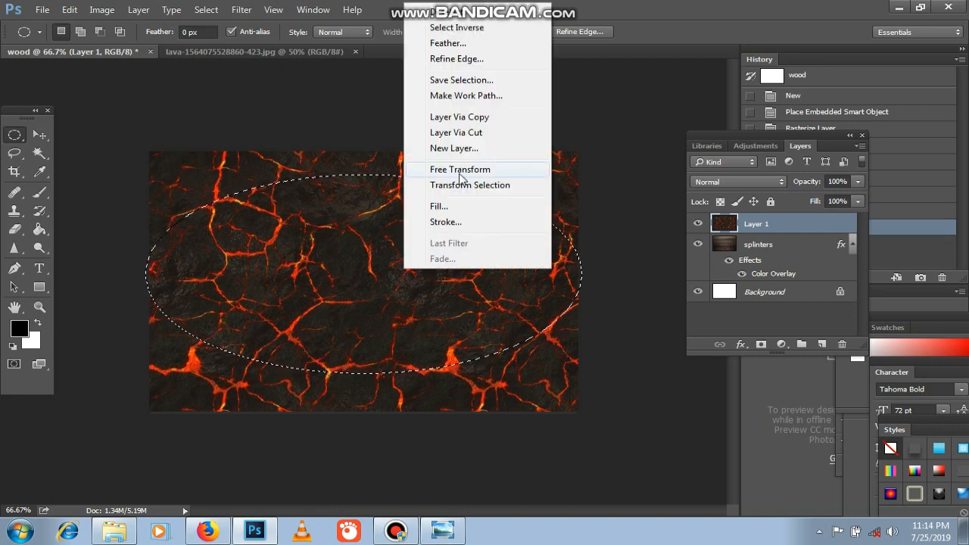
{"action": "left_click", "coordinate": [462, 44]}
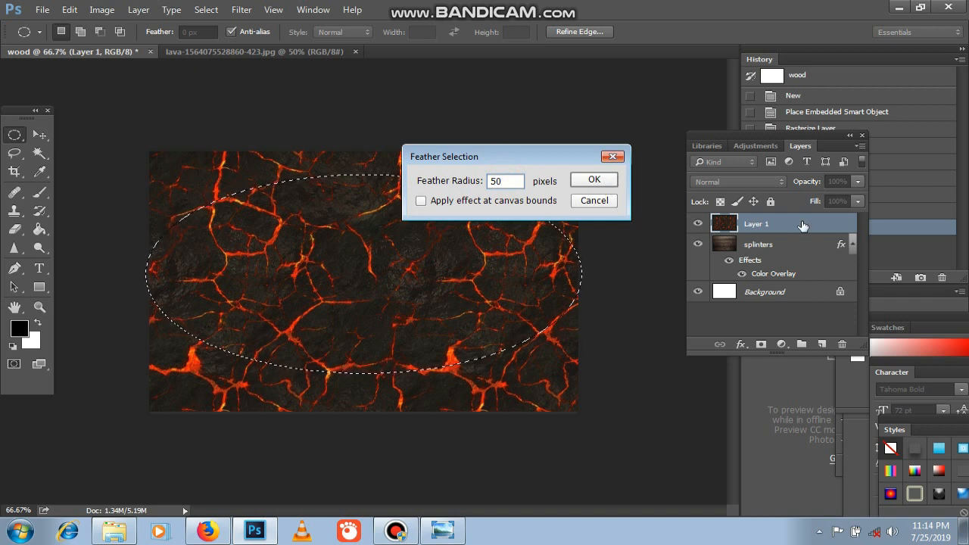
{"action": "key", "text": "Return"}
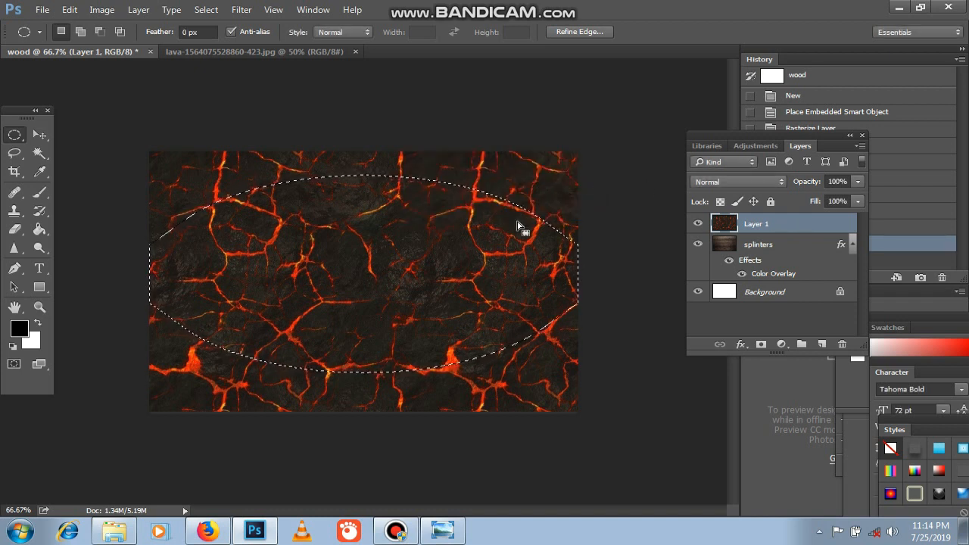
{"action": "right_click", "coordinate": [517, 226]}
{"action": "left_click", "coordinate": [579, 248]}
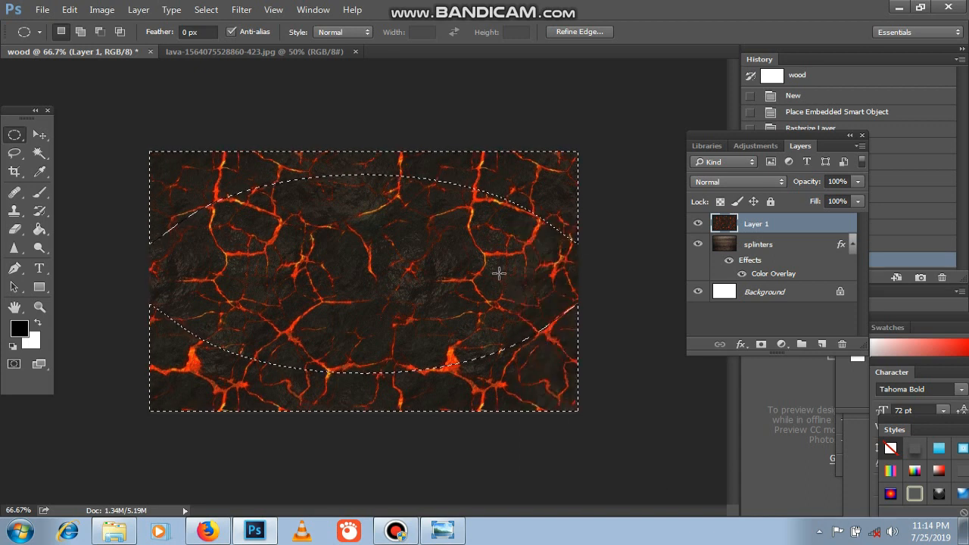
Fill the selected outer edges with black on a new layer, repeating the Paint Bucket fill to darken them.
{"action": "left_click", "coordinate": [821, 344]}
{"action": "key", "text": "g"}
{"action": "left_click", "coordinate": [260, 180]}
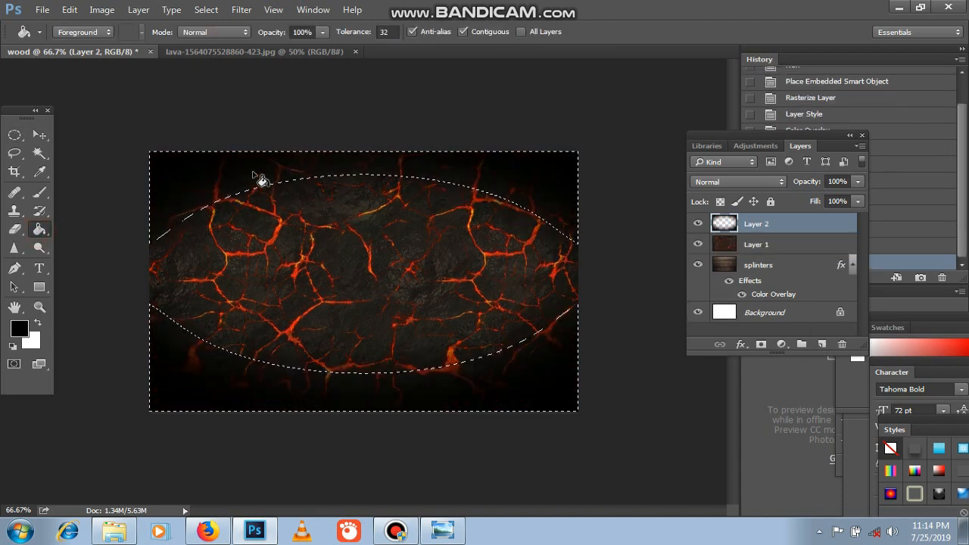
{"action": "left_click", "coordinate": [283, 159]}
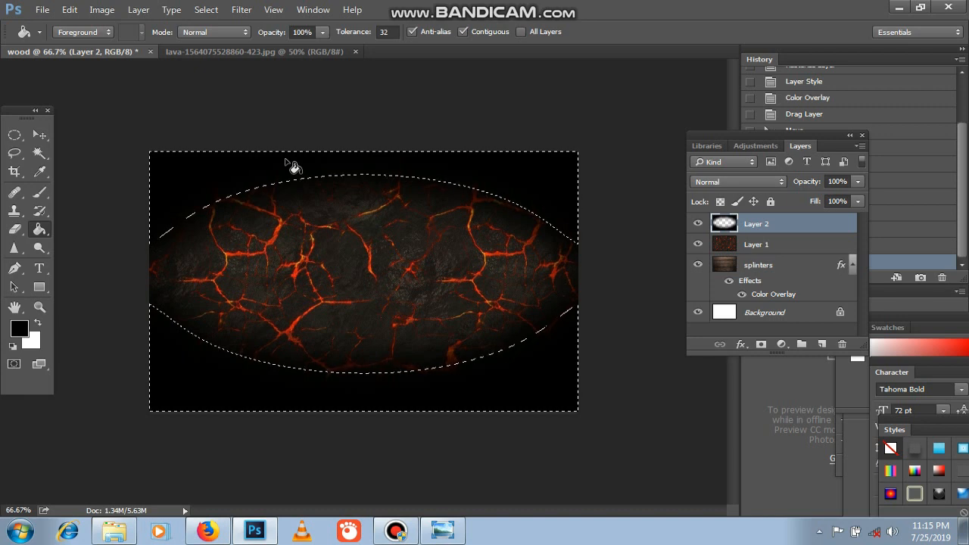
Lower the opacity of the black edge layer to 79% and deselect the area.
{"action": "left_click", "coordinate": [39, 135]}
{"action": "left_click", "coordinate": [857, 201]}
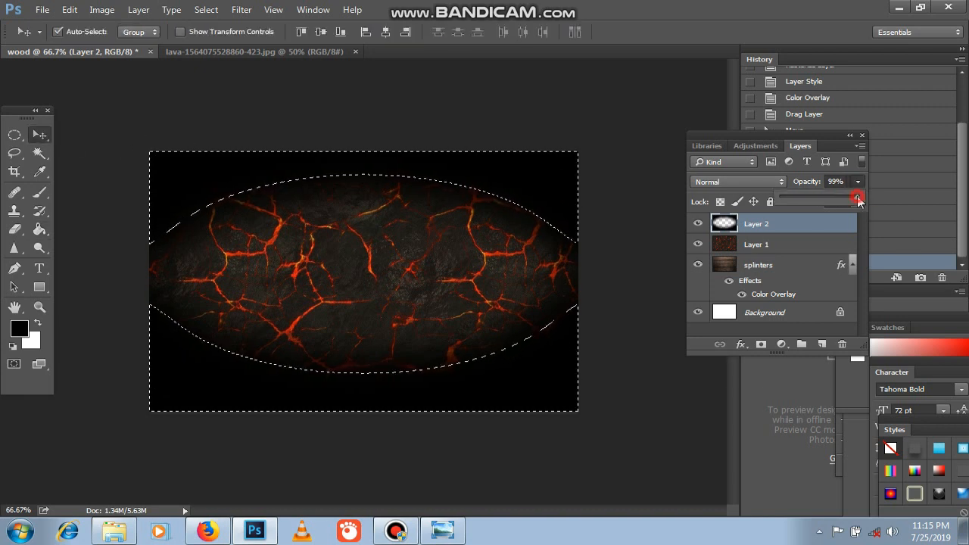
{"action": "left_click_drag", "start_coordinate": [857, 199], "coordinate": [841, 200]}
{"action": "key", "text": "ctrl+d"}
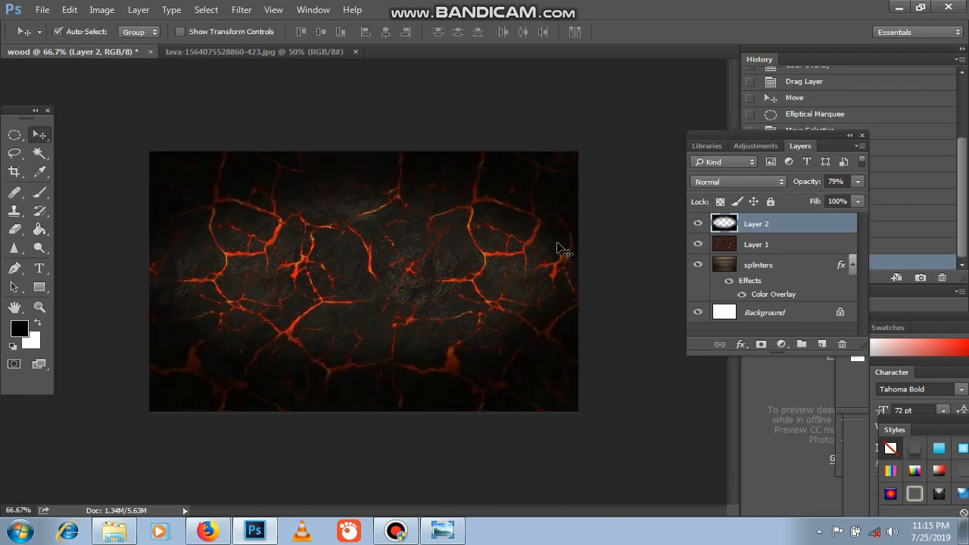
Add the white text HORROR across the middle of the lava image in 72 pt Tahoma Bold.
{"action": "left_click", "coordinate": [39, 268]}
{"action": "left_click", "coordinate": [237, 280]}
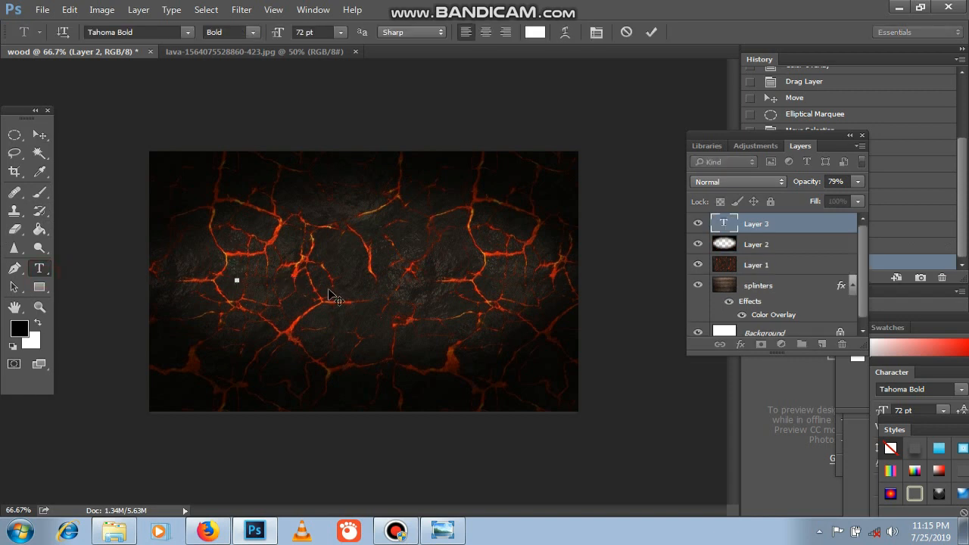
{"action": "type", "text": "HORRER"}
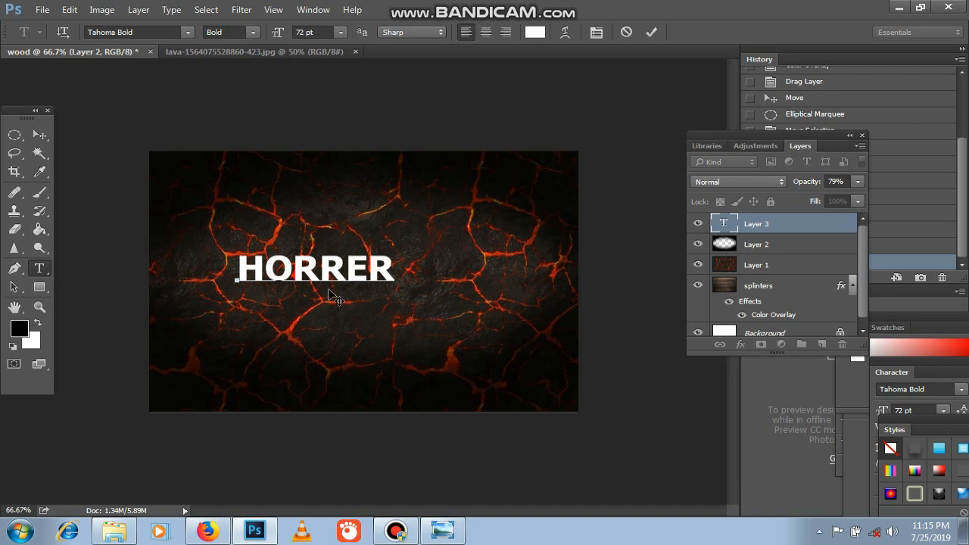
{"action": "left_click_drag", "start_coordinate": [346, 266], "coordinate": [370, 266]}
{"action": "type", "text": "O"}
{"action": "left_click", "coordinate": [41, 136]}
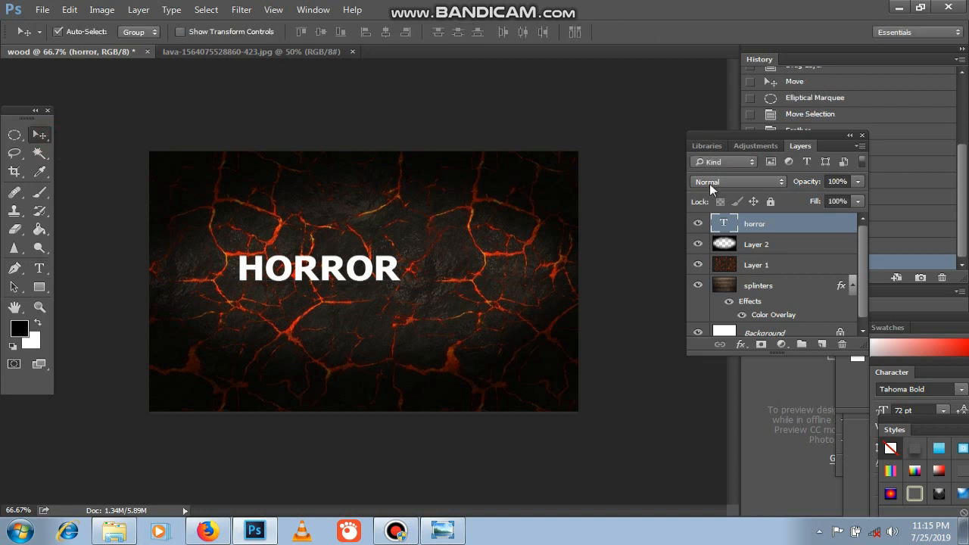
Bring up the Character settings for the HORROR text and place them just below the layer list.
{"action": "left_click", "coordinate": [40, 259]}
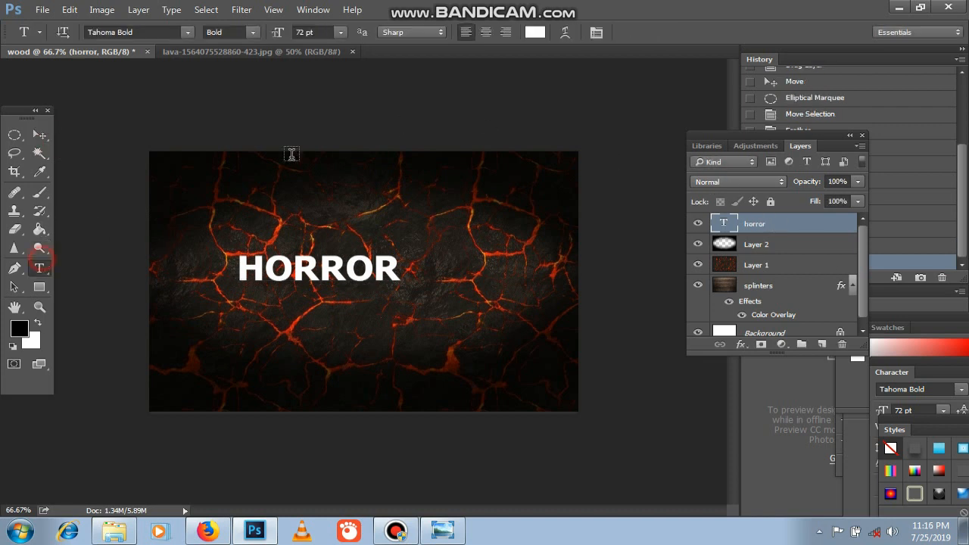
{"action": "left_click", "coordinate": [595, 34]}
{"action": "left_click_drag", "start_coordinate": [917, 327], "coordinate": [669, 427]}
{"action": "left_click_drag", "start_coordinate": [908, 353], "coordinate": [700, 383]}
{"action": "left_click_drag", "start_coordinate": [929, 371], "coordinate": [689, 371]}
Try to find a font matching "ghou" for the HORROR text.
{"action": "left_click", "coordinate": [689, 389]}
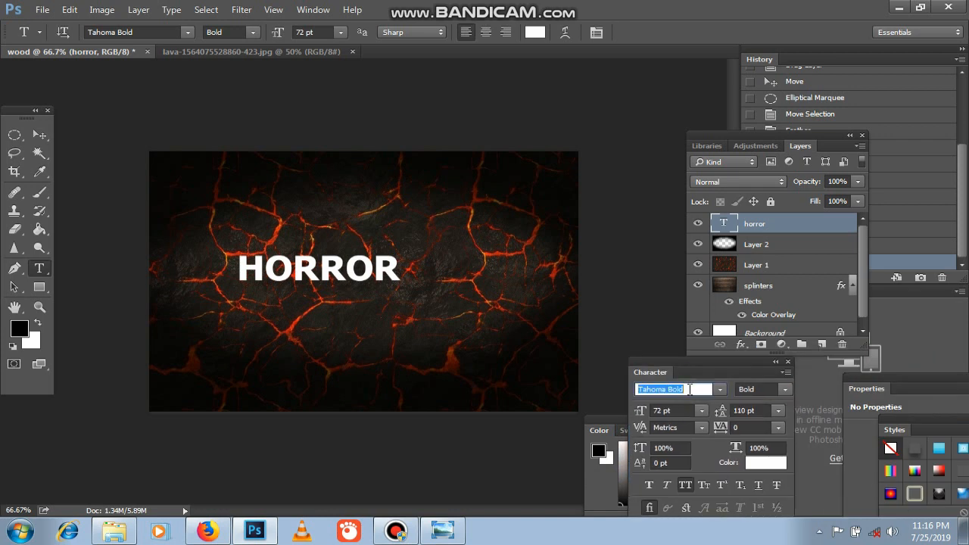
{"action": "type", "text": "ghou"}
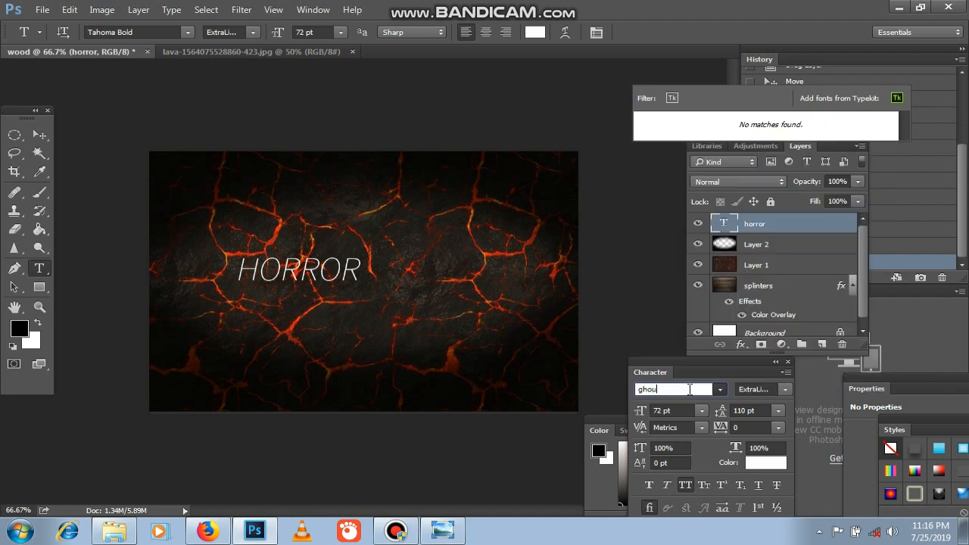
{"action": "left_click", "coordinate": [720, 389]}
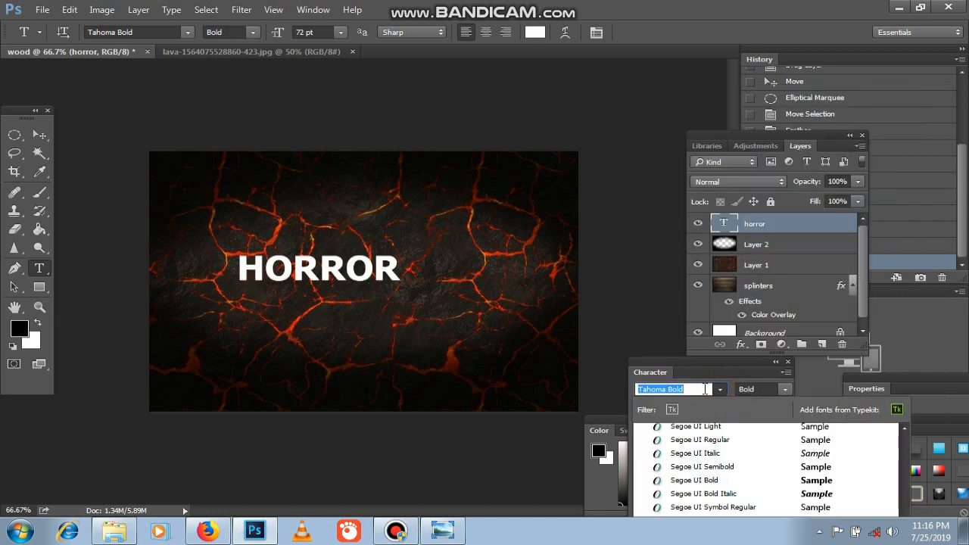
{"action": "type", "text": "g"}
{"action": "key", "text": "Escape"}
Try out the fonts neighbouring Tahoma Bold on the HORROR text.
{"action": "left_click", "coordinate": [692, 389]}
{"action": "key", "text": "Down"}
{"action": "key", "text": "Down"}
{"action": "key", "text": "Up"}
{"action": "key", "text": "Down"}
{"action": "key", "text": "Down"}
{"action": "key", "text": "Down"}
Set the font of the HORROR text to Agency FB Bold.
{"action": "left_click", "coordinate": [719, 389]}
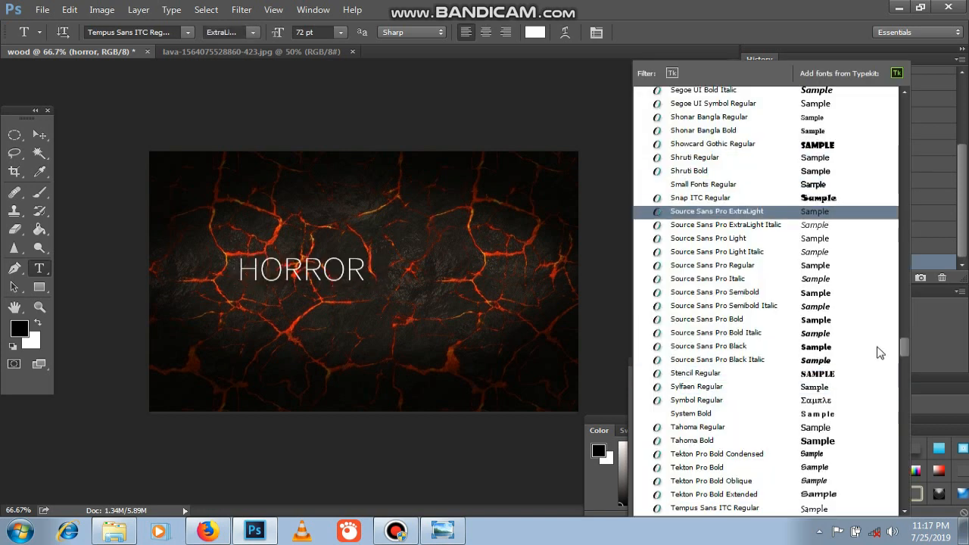
{"action": "left_click_drag", "start_coordinate": [908, 348], "coordinate": [933, 118]}
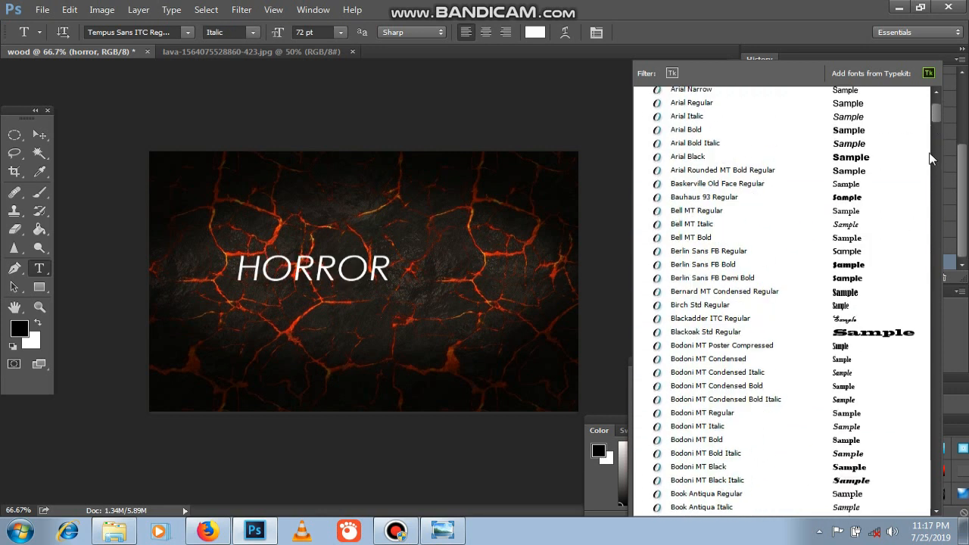
{"action": "scroll", "coordinate": [863, 205], "scroll_direction": "up", "scroll_amount": 1}
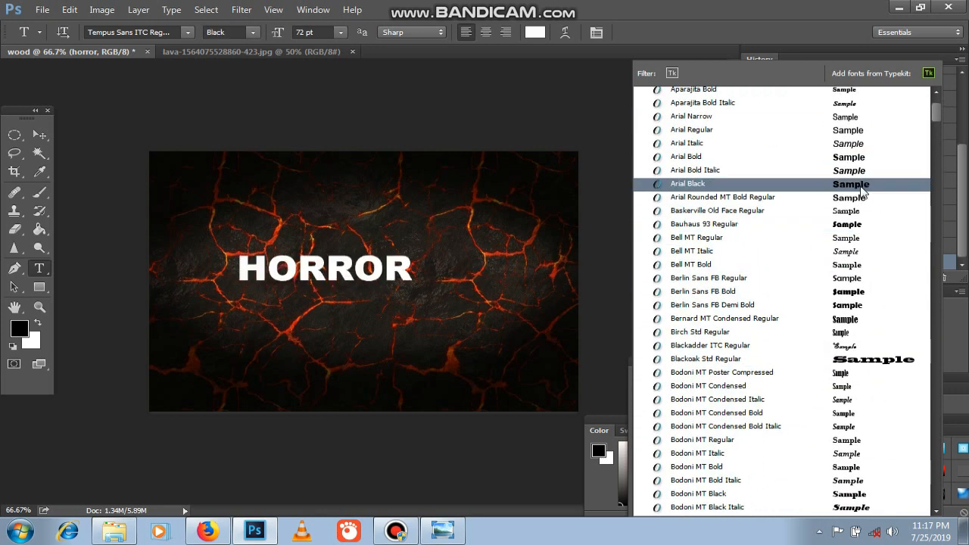
{"action": "scroll", "coordinate": [859, 174], "scroll_direction": "up", "scroll_amount": 3}
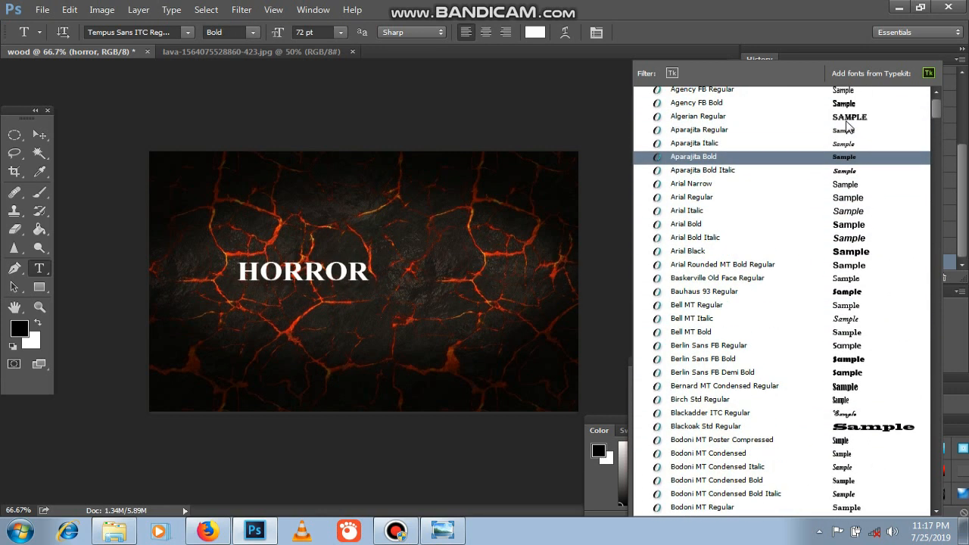
{"action": "left_click", "coordinate": [851, 106]}
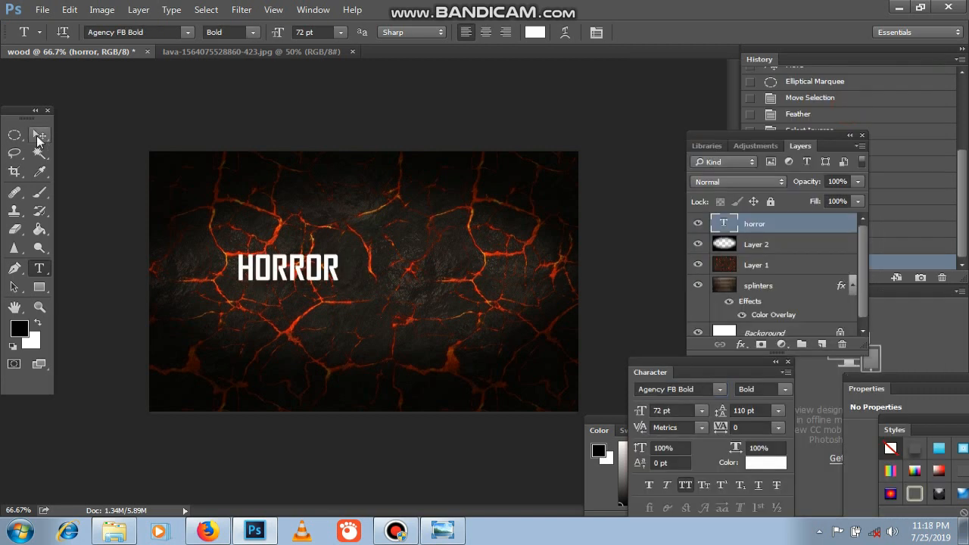
Enlarge the HORROR text to 209 pt and move it to the centre of the canvas.
{"action": "left_click", "coordinate": [702, 410]}
{"action": "left_click", "coordinate": [678, 409]}
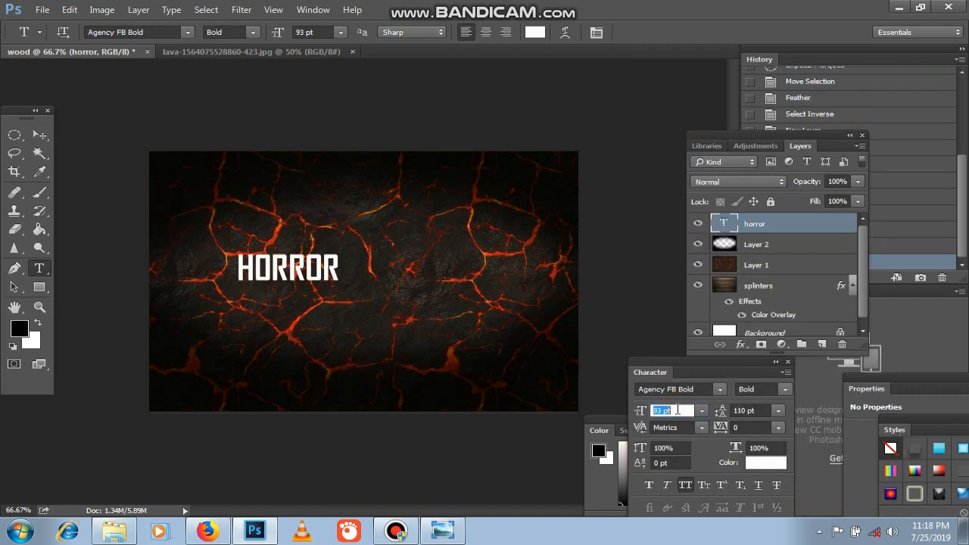
{"action": "key", "text": "Return"}
{"action": "left_click", "coordinate": [39, 134]}
{"action": "left_click_drag", "start_coordinate": [386, 242], "coordinate": [376, 298]}
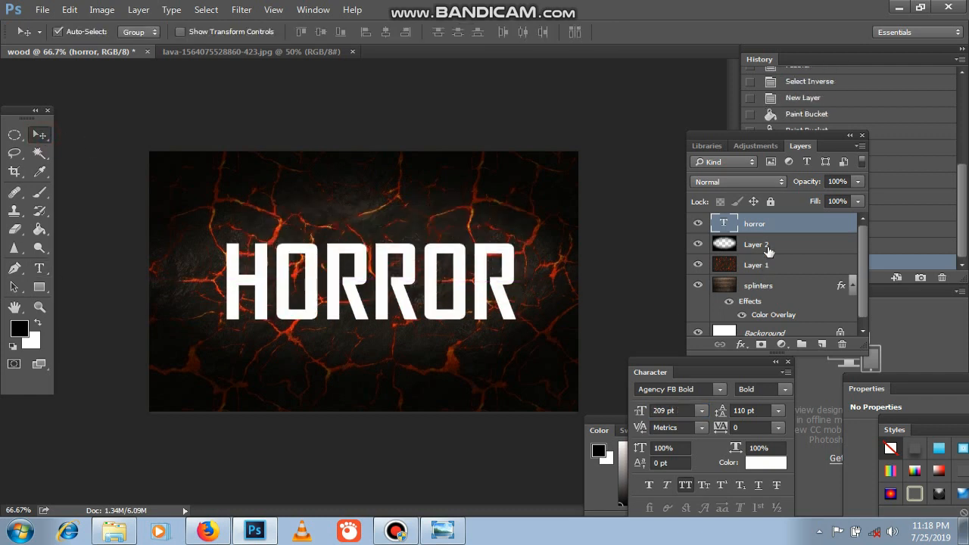
Duplicate the horror text layer twice, keeping the default names horror copy and horror copy 2.
{"action": "right_click", "coordinate": [772, 227]}
{"action": "left_click", "coordinate": [560, 134]}
{"action": "left_click", "coordinate": [643, 158]}
{"action": "right_click", "coordinate": [772, 227]}
{"action": "left_click", "coordinate": [560, 134]}
{"action": "key", "text": "Return"}
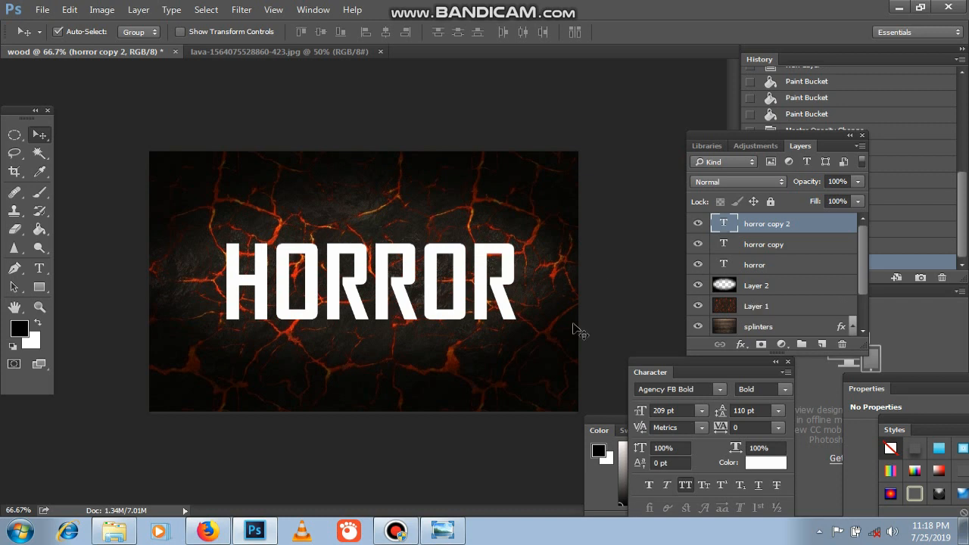
Add a Bevel & Emboss effect to the horror copy 2 layer with a size of 59 px.
{"action": "right_click", "coordinate": [812, 221]}
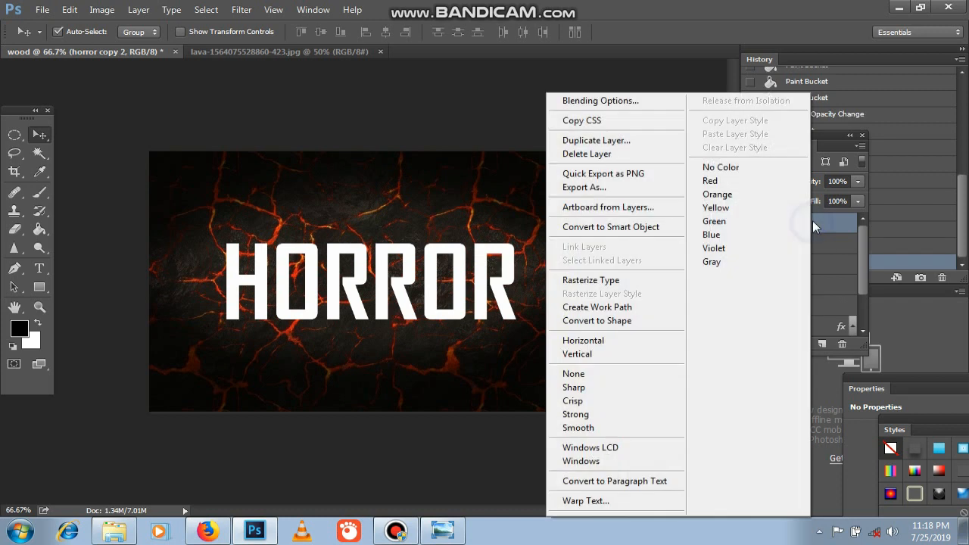
{"action": "left_click", "coordinate": [601, 99]}
{"action": "left_click_drag", "start_coordinate": [644, 118], "coordinate": [744, 105]}
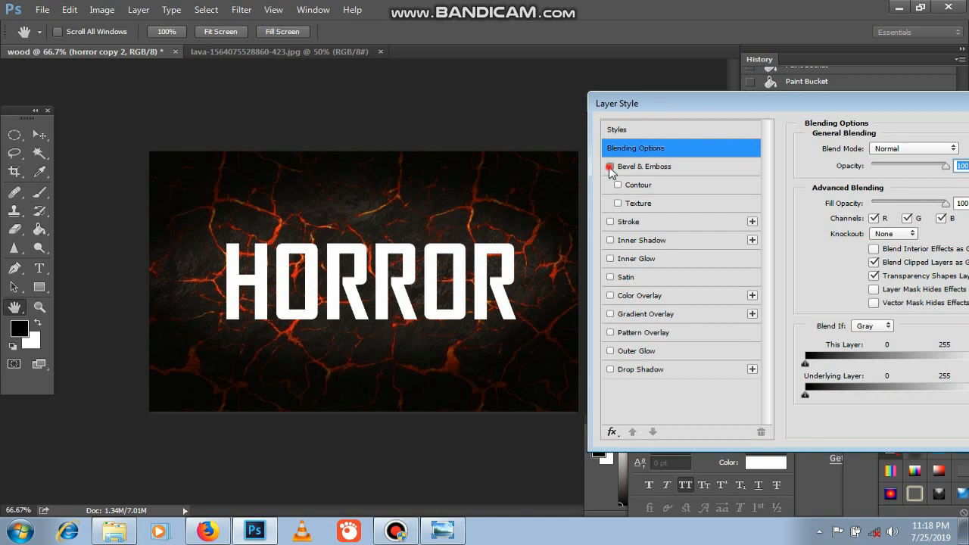
{"action": "left_click", "coordinate": [645, 168]}
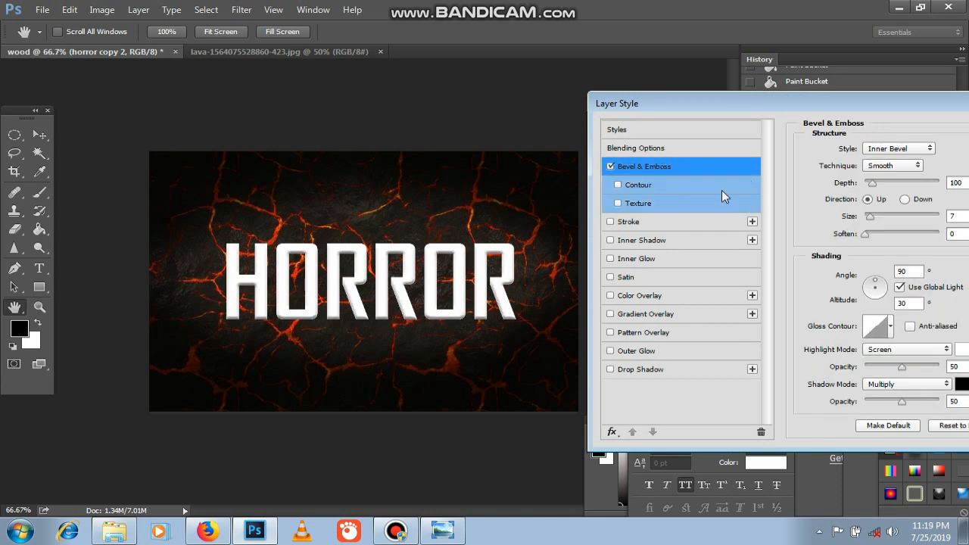
{"action": "left_click_drag", "start_coordinate": [872, 217], "coordinate": [885, 217]}
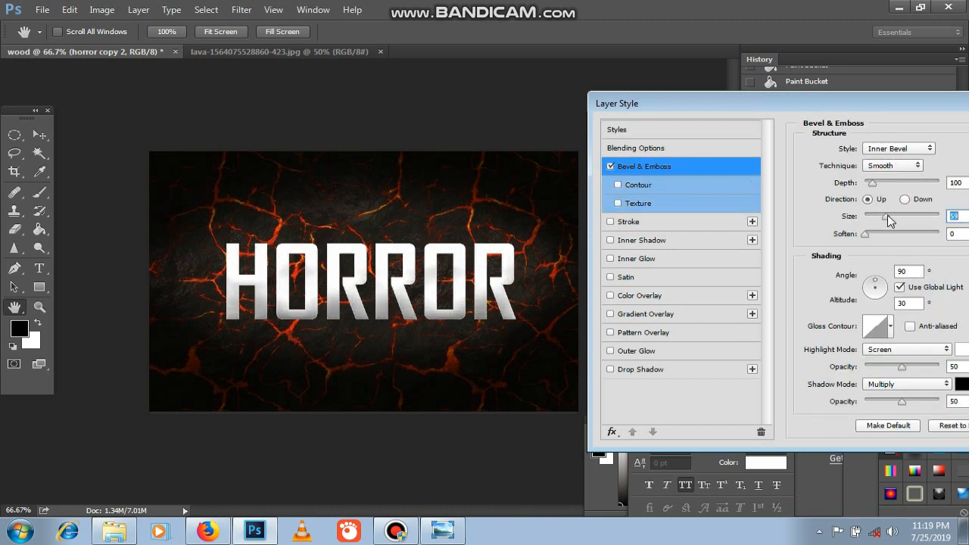
Set the bevel technique to Chisel Hard with 60% depth and 0 px soften, and turn off Use Global Light.
{"action": "left_click_drag", "start_coordinate": [872, 106], "coordinate": [616, 45]}
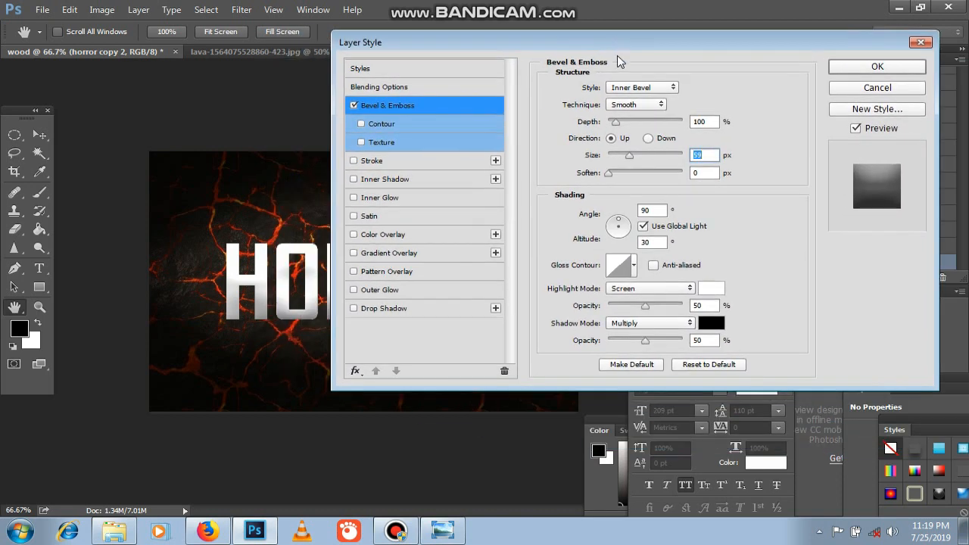
{"action": "left_click", "coordinate": [638, 105]}
{"action": "left_click", "coordinate": [644, 127]}
{"action": "left_click_drag", "start_coordinate": [615, 124], "coordinate": [612, 124]}
{"action": "type", "text": "60"}
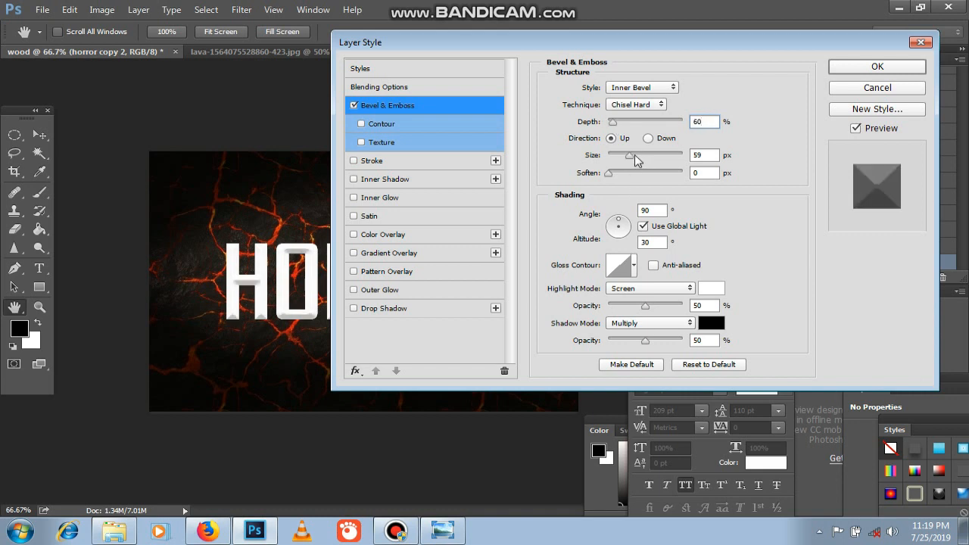
{"action": "left_click", "coordinate": [610, 174]}
{"action": "left_click", "coordinate": [643, 226]}
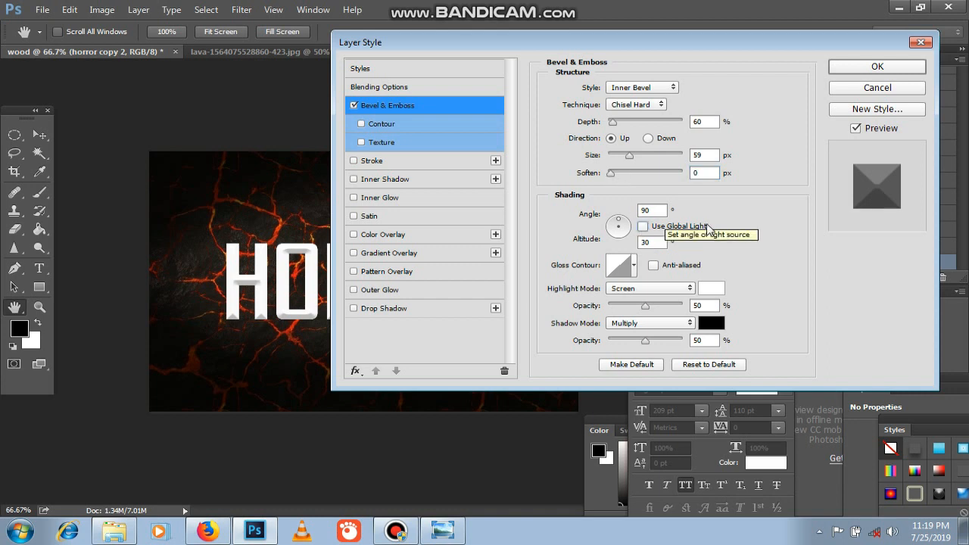
Set the bevel's highlight mode to Lighter Color.
{"action": "left_click", "coordinate": [666, 288]}
{"action": "left_click", "coordinate": [792, 239]}
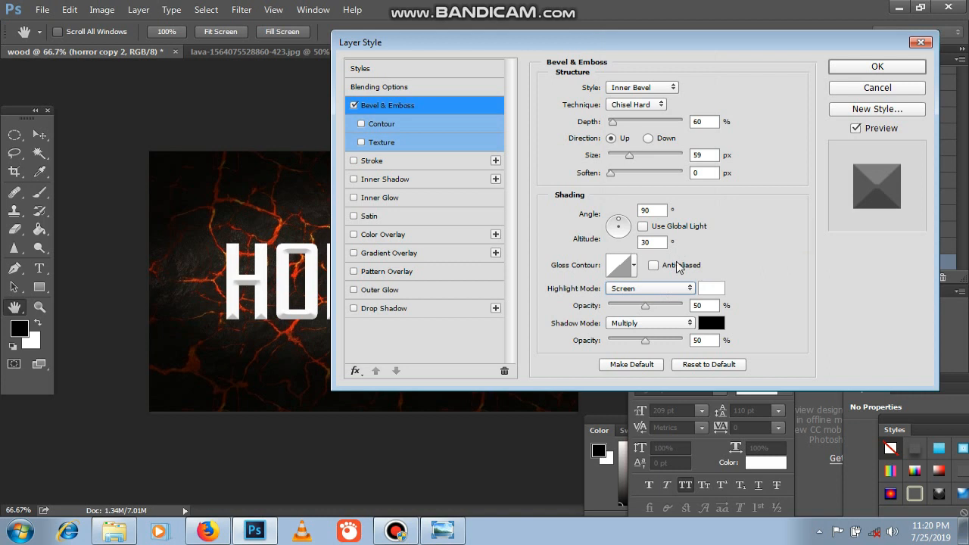
{"action": "left_click", "coordinate": [670, 289]}
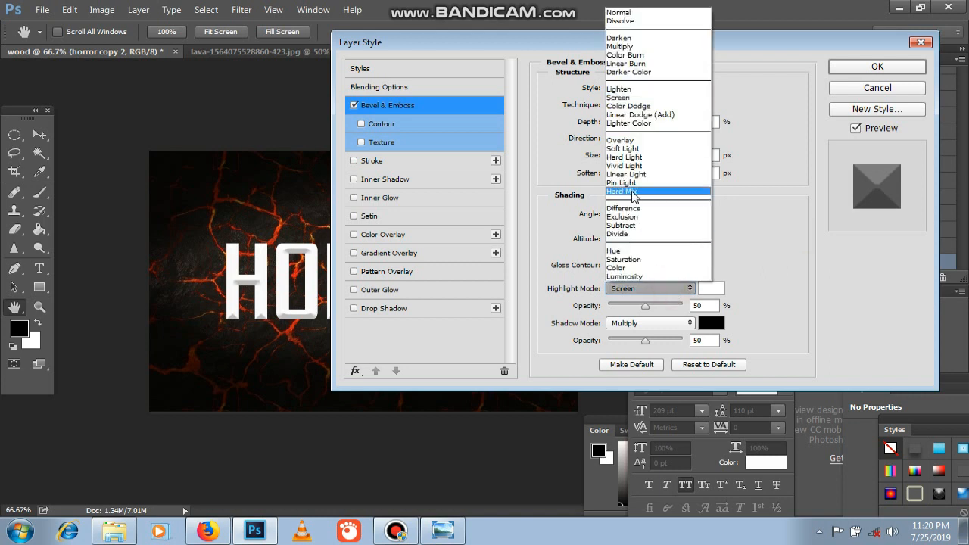
{"action": "left_click", "coordinate": [645, 123]}
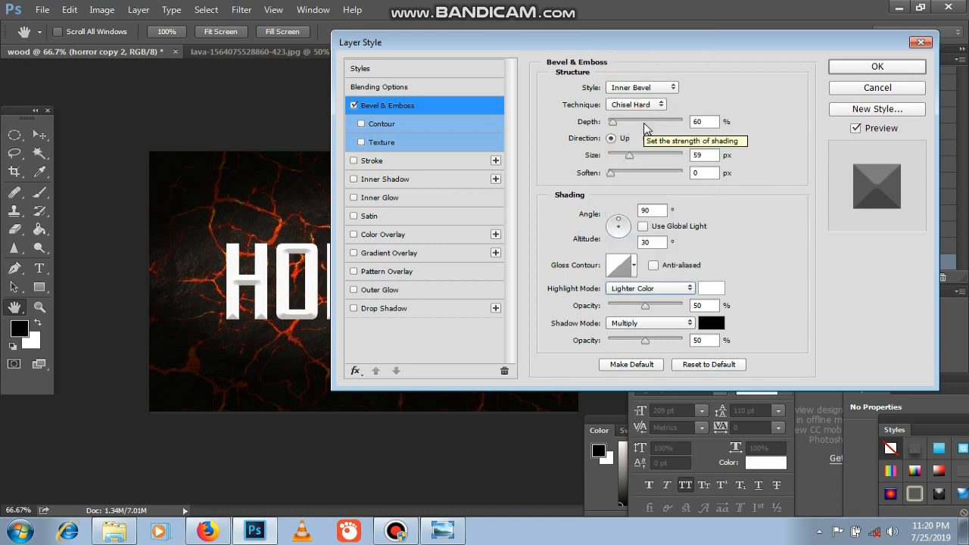
Set the bevel's shadow color to ec925c.
{"action": "left_click", "coordinate": [710, 325]}
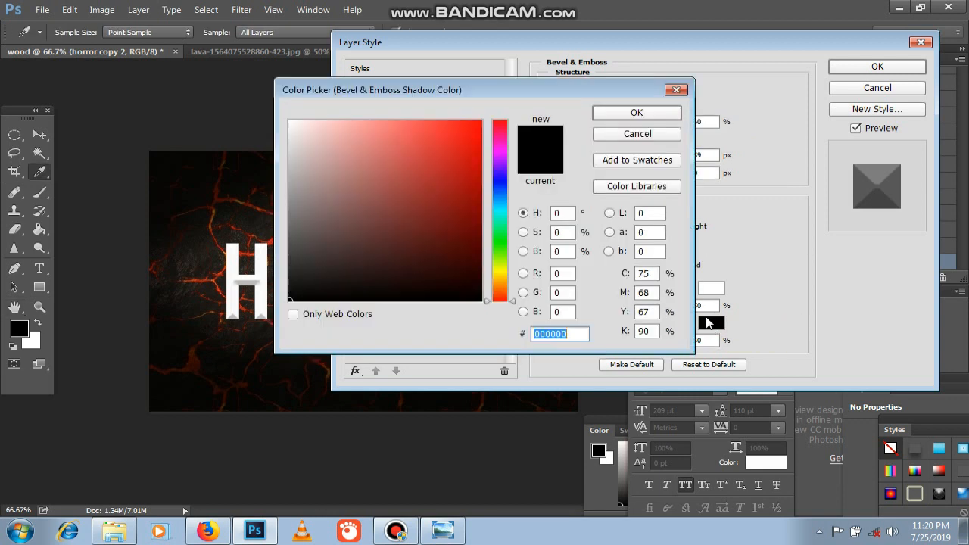
{"action": "type", "text": "ec9"}
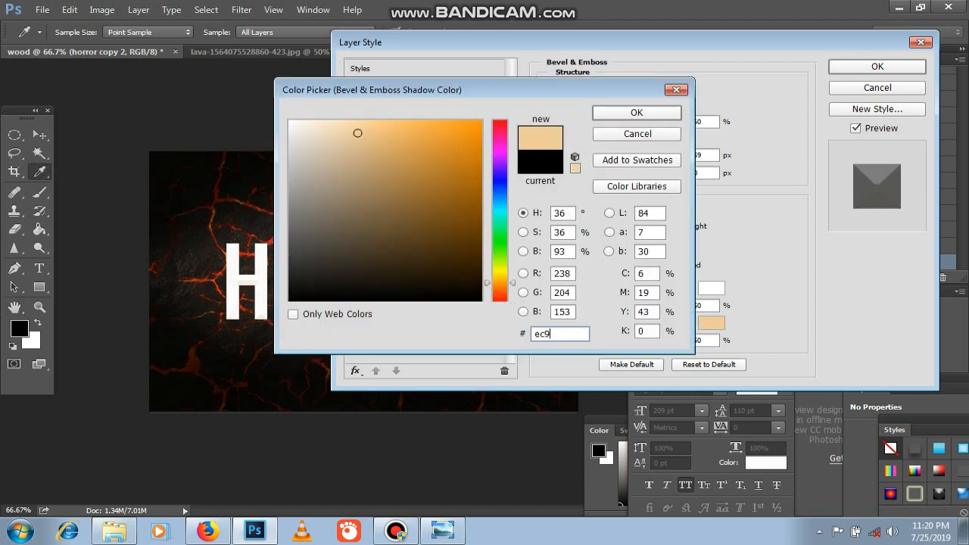
{"action": "type", "text": "25c"}
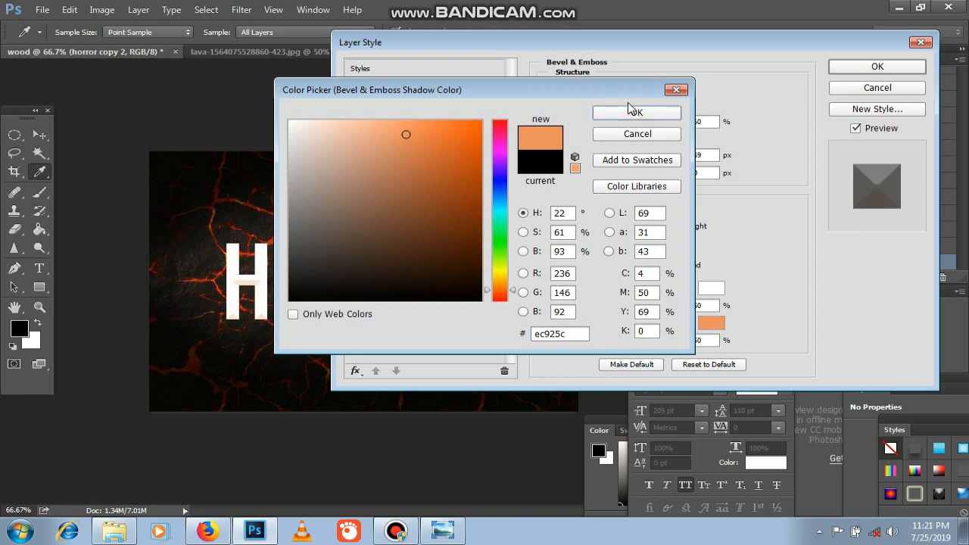
{"action": "key", "text": "Return"}
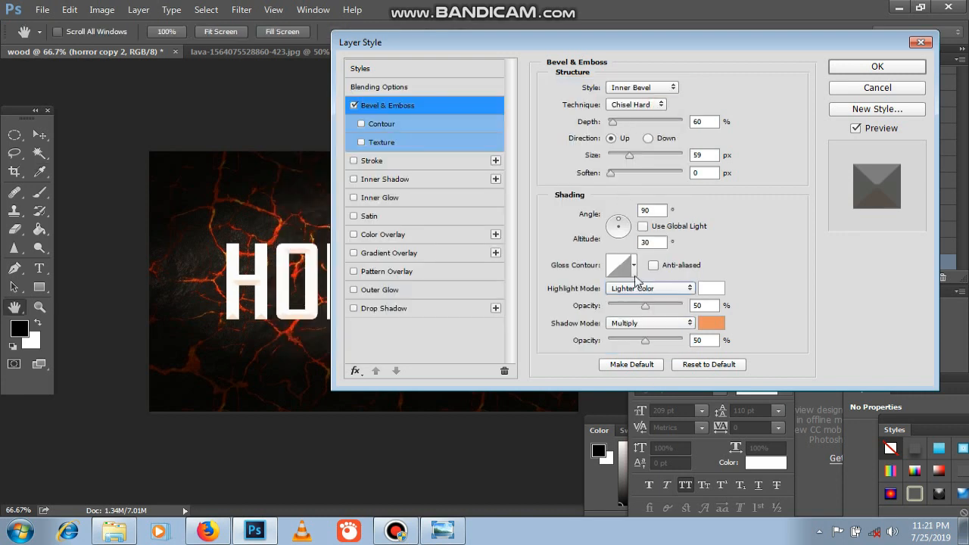
Set the bevel's highlight opacity to 49% and its shadow mode to Linear Burn.
{"action": "left_click_drag", "start_coordinate": [645, 305], "coordinate": [644, 306]}
{"action": "left_click", "coordinate": [650, 323]}
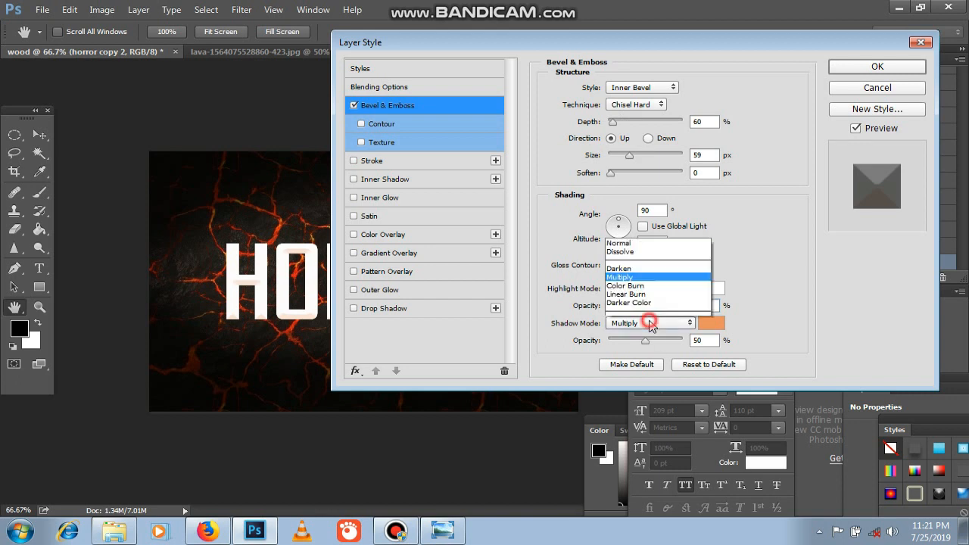
{"action": "left_click", "coordinate": [636, 104]}
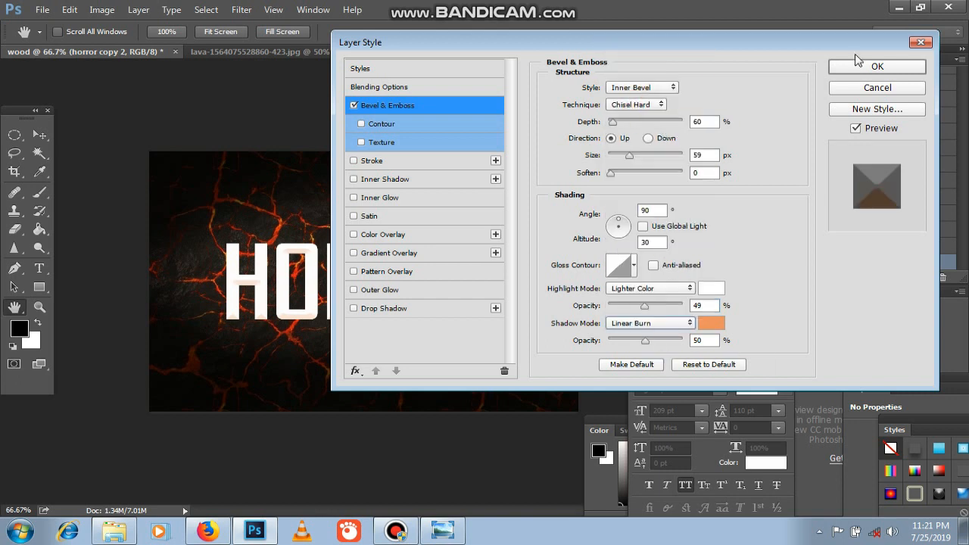
Apply the bevel settings to the horror copy 2 layer, and turn on the bevel's Texture and Contour options.
{"action": "left_click", "coordinate": [877, 67]}
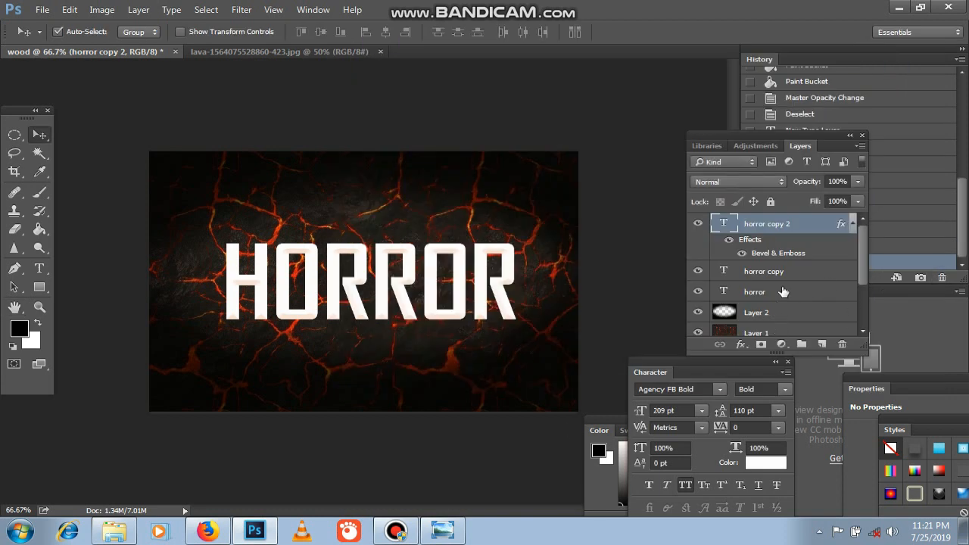
{"action": "left_click", "coordinate": [740, 344]}
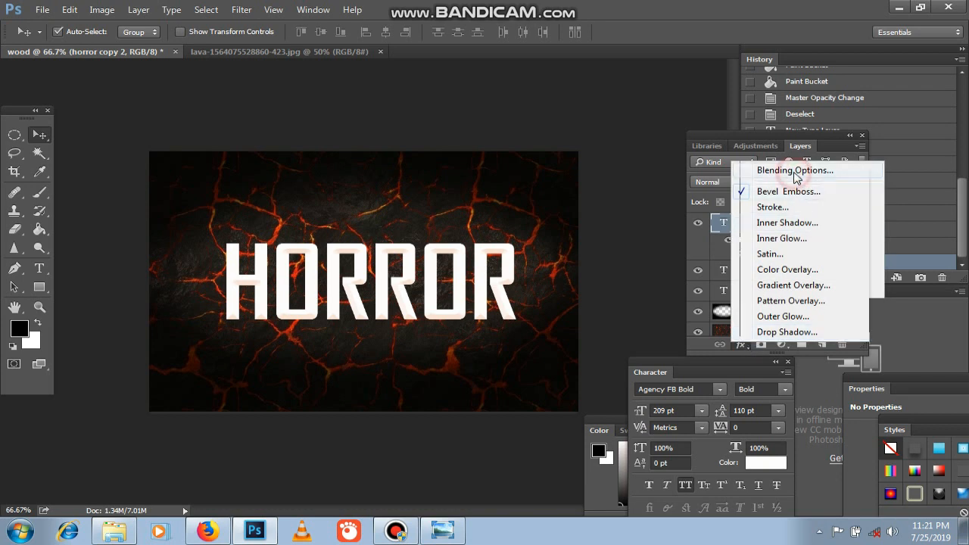
{"action": "left_click", "coordinate": [795, 170]}
{"action": "left_click", "coordinate": [362, 142]}
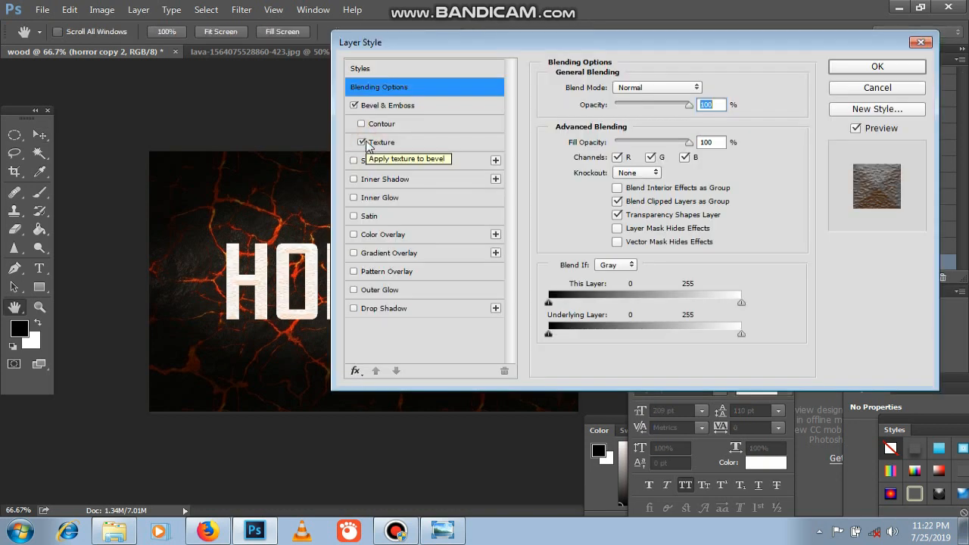
{"action": "left_click", "coordinate": [362, 124]}
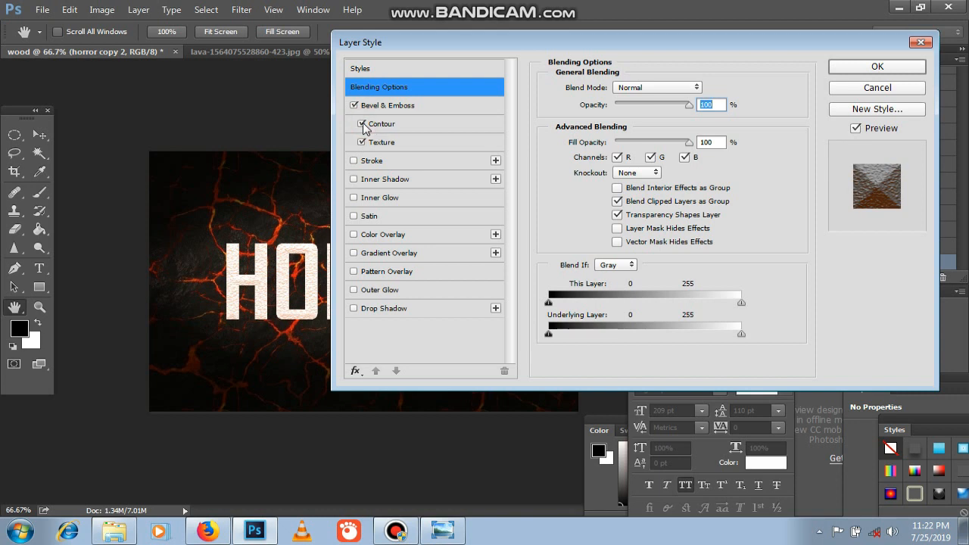
{"action": "left_click", "coordinate": [413, 128]}
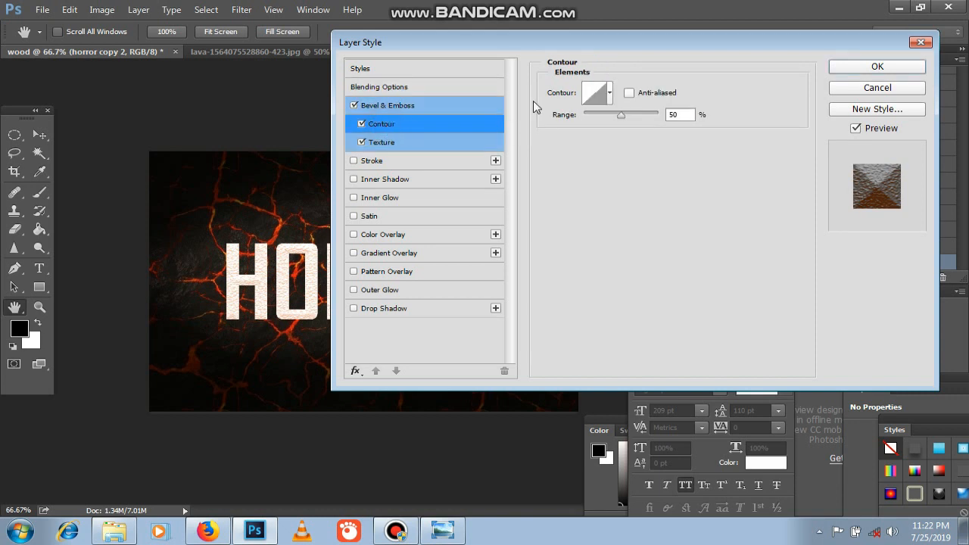
Turn on anti-aliasing for the bevel's contour.
{"action": "left_click", "coordinate": [608, 93]}
{"action": "left_click", "coordinate": [608, 93]}
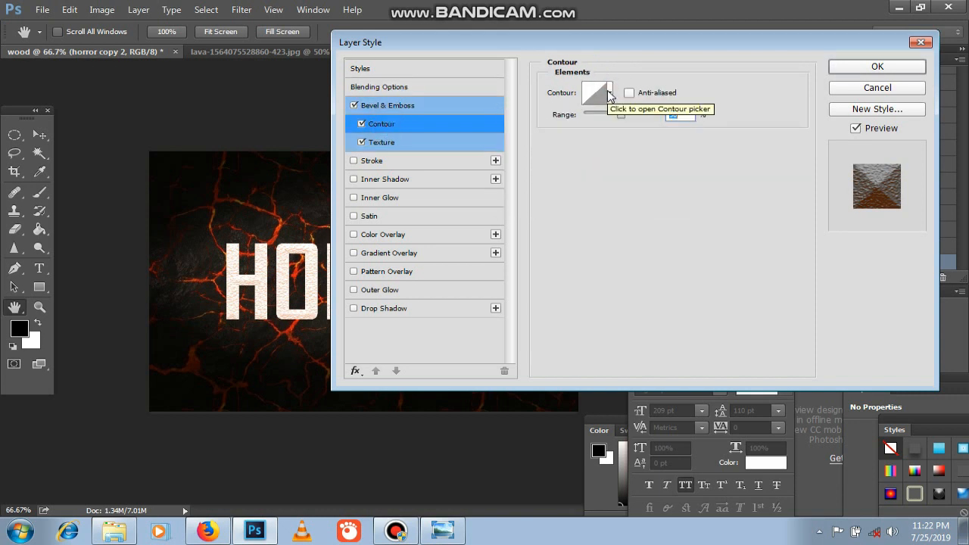
{"action": "left_click", "coordinate": [629, 93]}
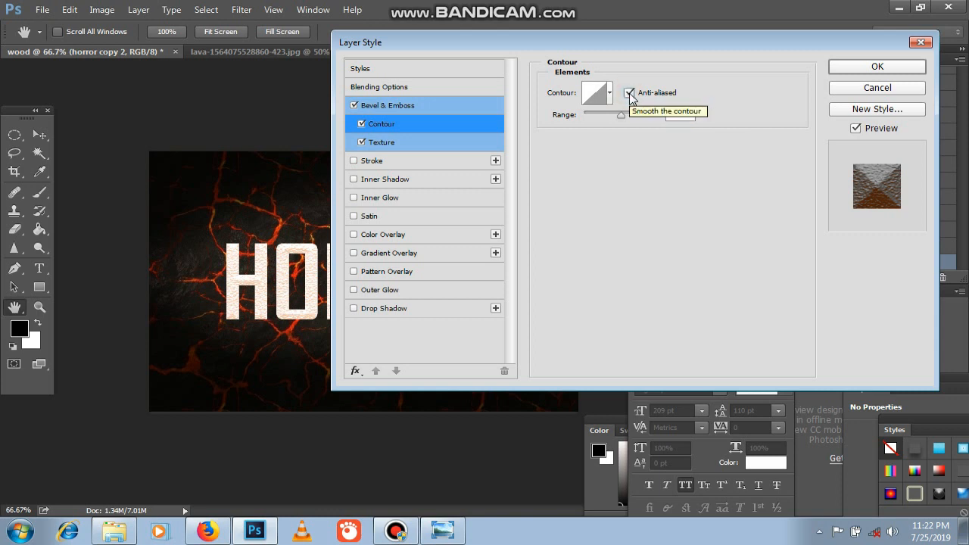
{"action": "left_click", "coordinate": [595, 93]}
{"action": "left_click", "coordinate": [598, 96]}
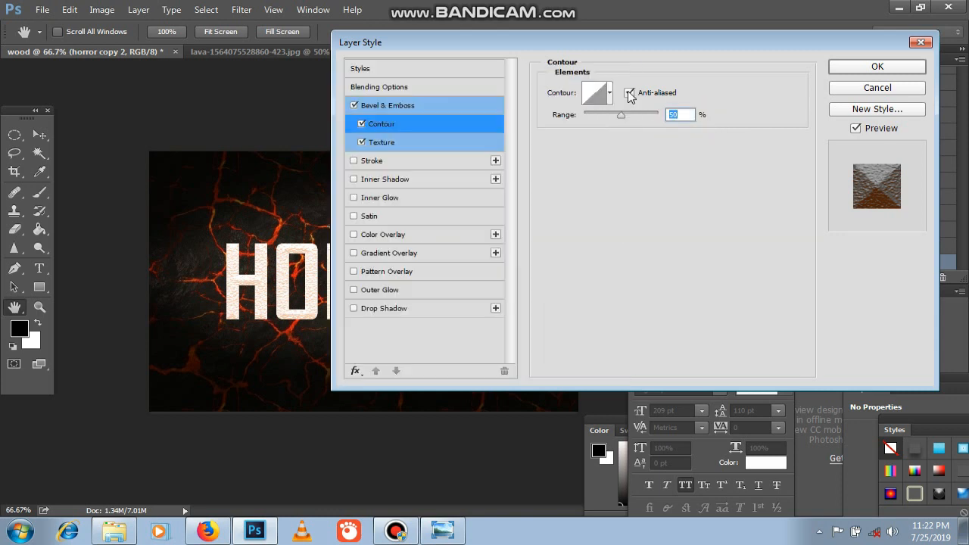
{"action": "left_click", "coordinate": [609, 92]}
{"action": "left_click", "coordinate": [677, 122]}
{"action": "left_click", "coordinate": [714, 113]}
Use the mottled black-and-white pattern as the bevel's texture and apply the layer style.
{"action": "left_click", "coordinate": [394, 141]}
{"action": "left_click", "coordinate": [628, 102]}
{"action": "left_click", "coordinate": [629, 103]}
{"action": "left_click", "coordinate": [628, 103]}
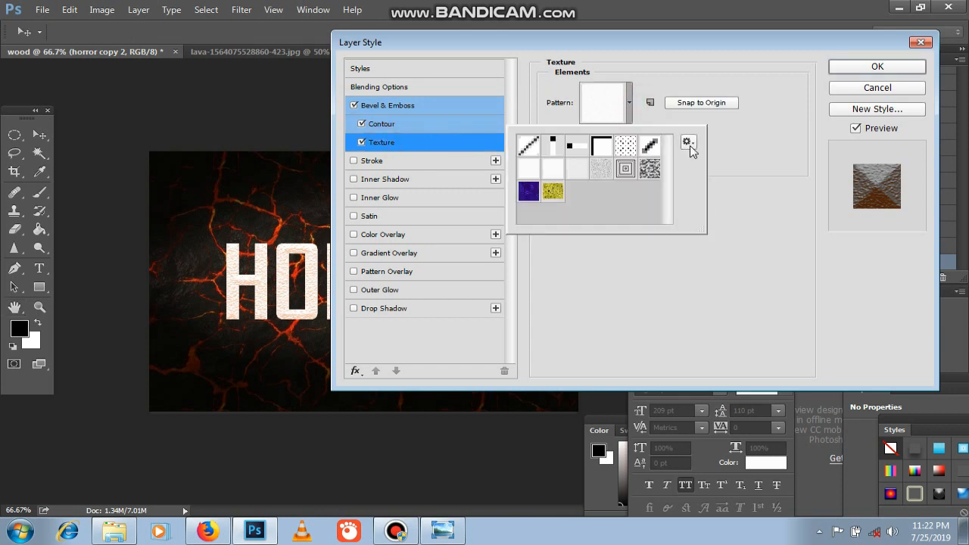
{"action": "left_click", "coordinate": [687, 143]}
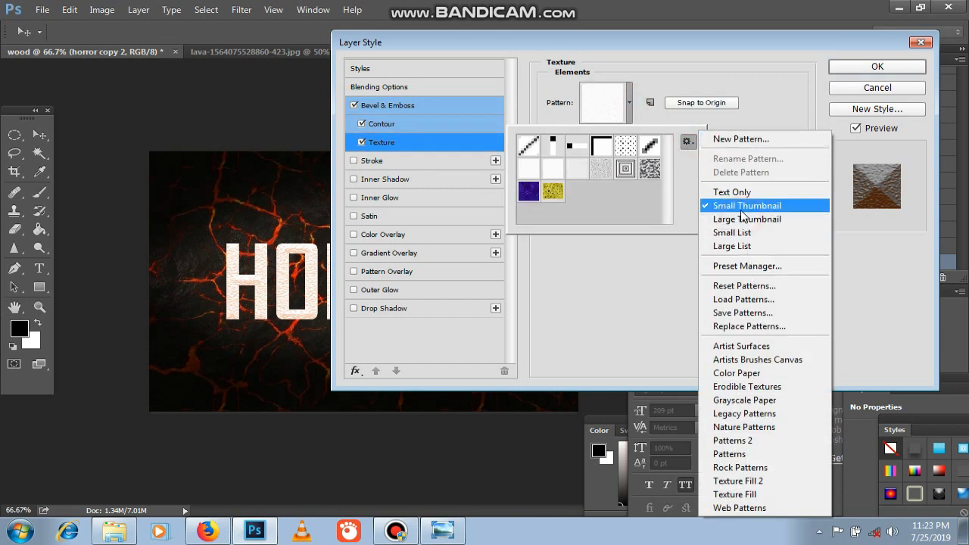
{"action": "left_click", "coordinate": [741, 211]}
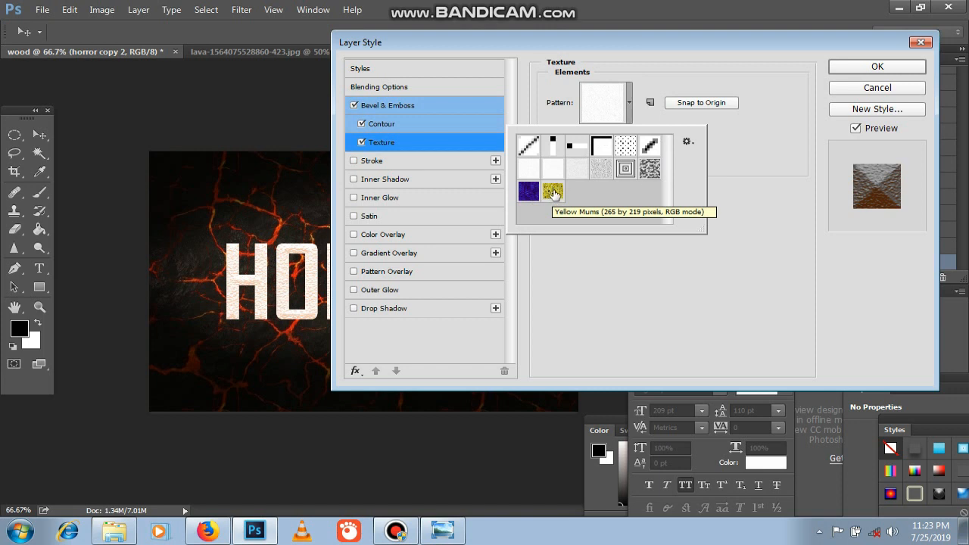
{"action": "left_click", "coordinate": [650, 169]}
{"action": "left_click", "coordinate": [867, 68]}
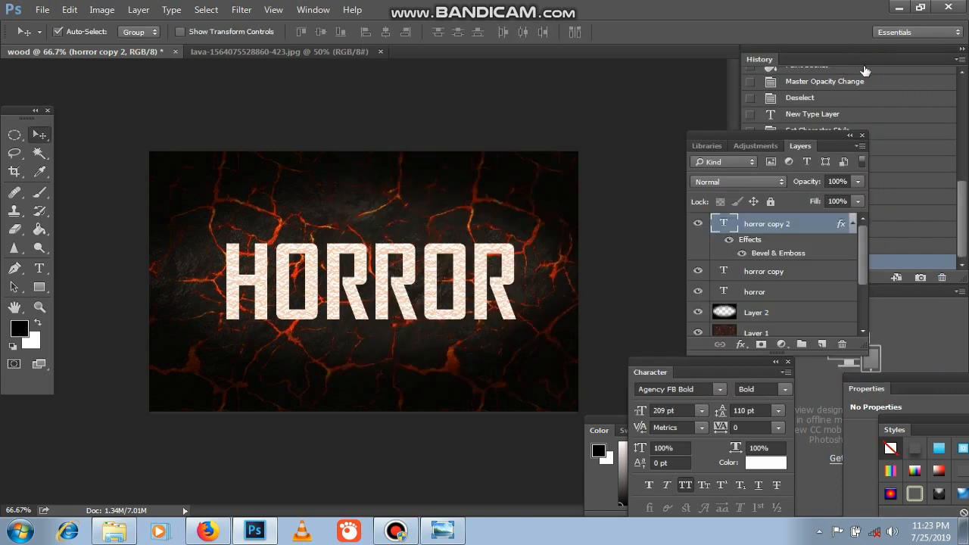
Add a 6 px stroke to the horror copy 2 layer.
{"action": "double_click", "coordinate": [775, 260]}
{"action": "left_click", "coordinate": [353, 158]}
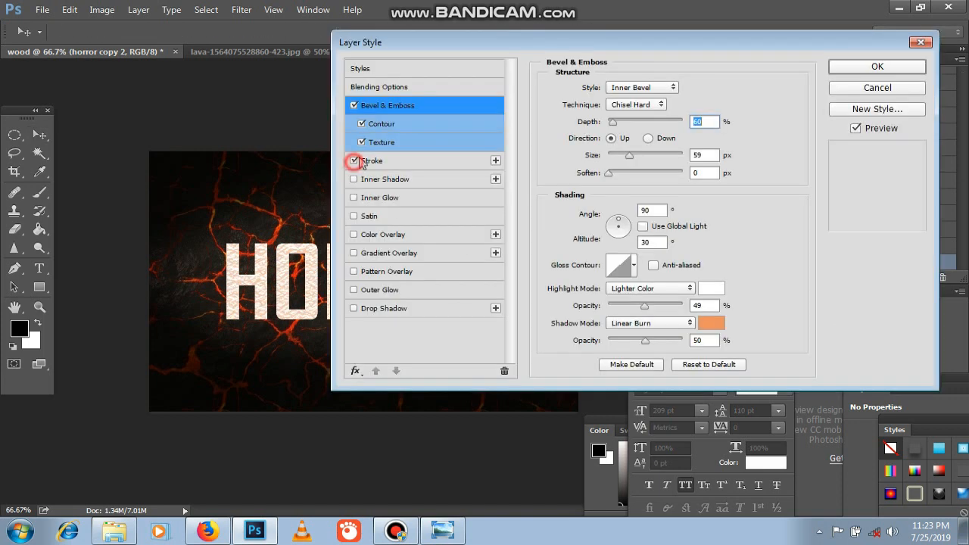
{"action": "left_click_drag", "start_coordinate": [485, 40], "coordinate": [598, 52]}
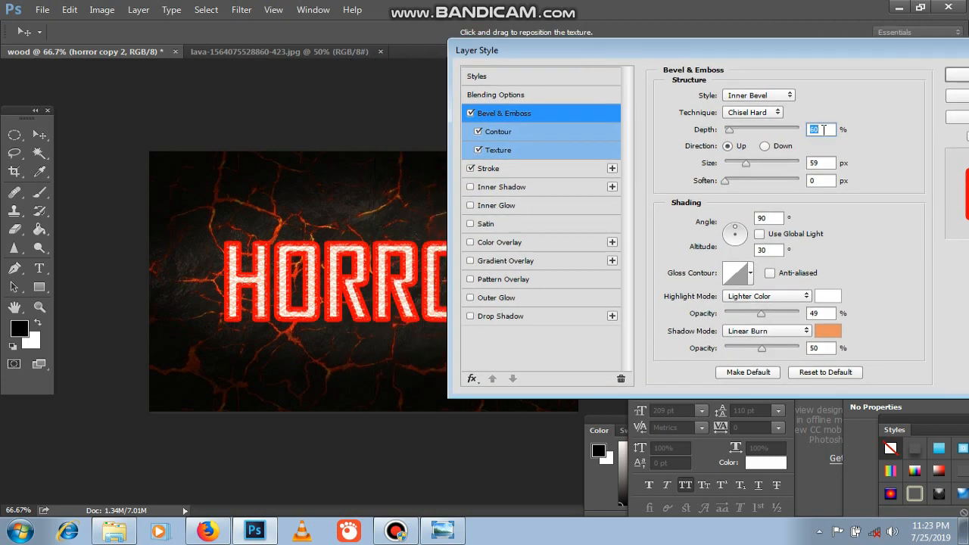
{"action": "left_click", "coordinate": [489, 168]}
{"action": "double_click", "coordinate": [812, 95]}
{"action": "type", "text": "3"}
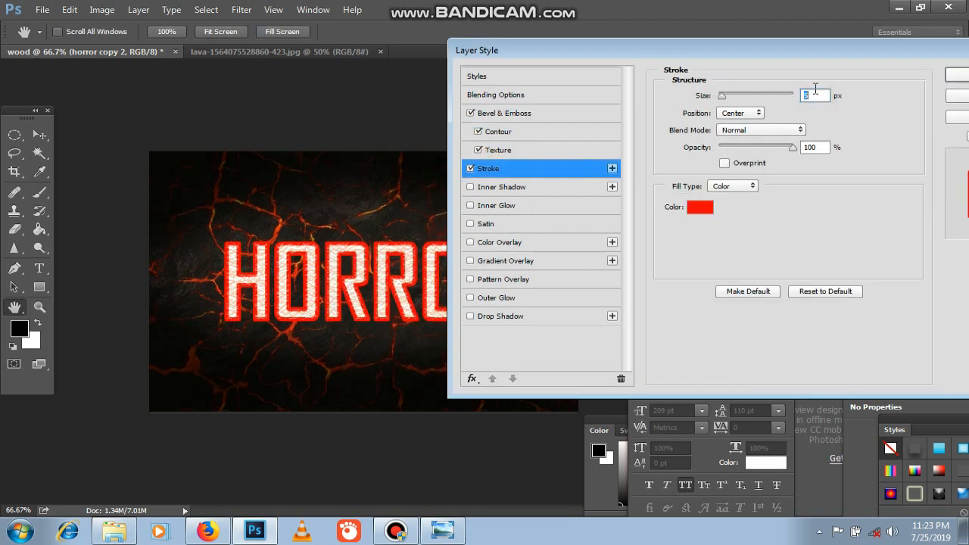
Set the stroke color to 4d4c4c and apply the layer style.
{"action": "left_click", "coordinate": [699, 207]}
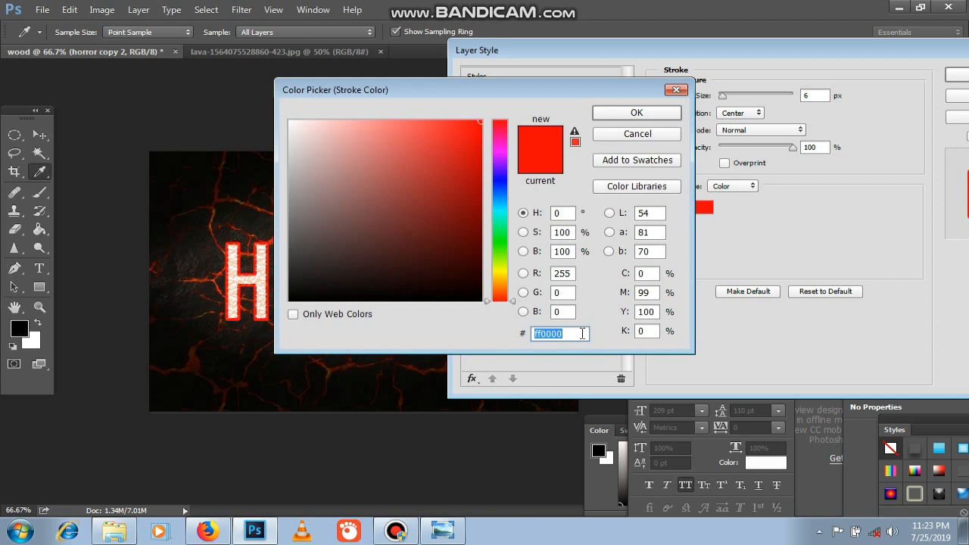
{"action": "type", "text": "4d4c4"}
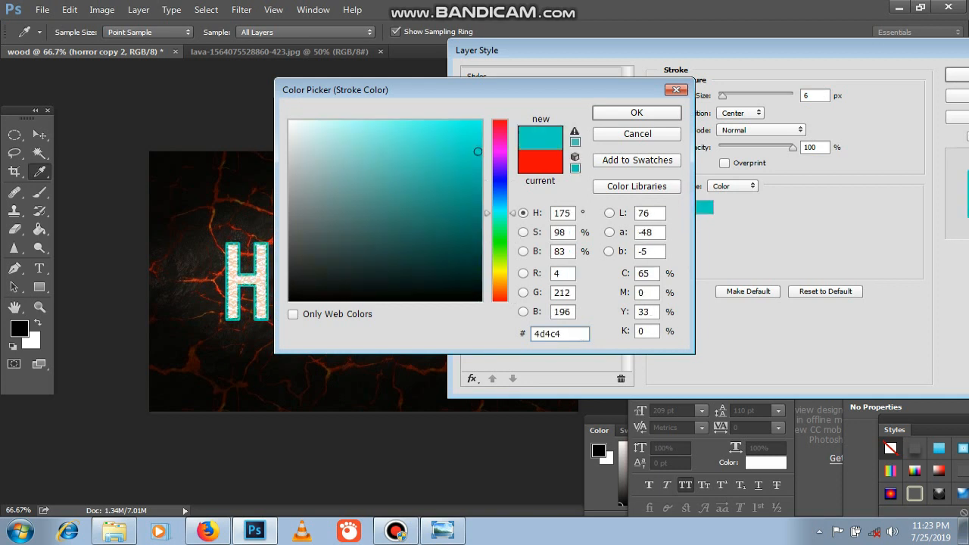
{"action": "type", "text": "c"}
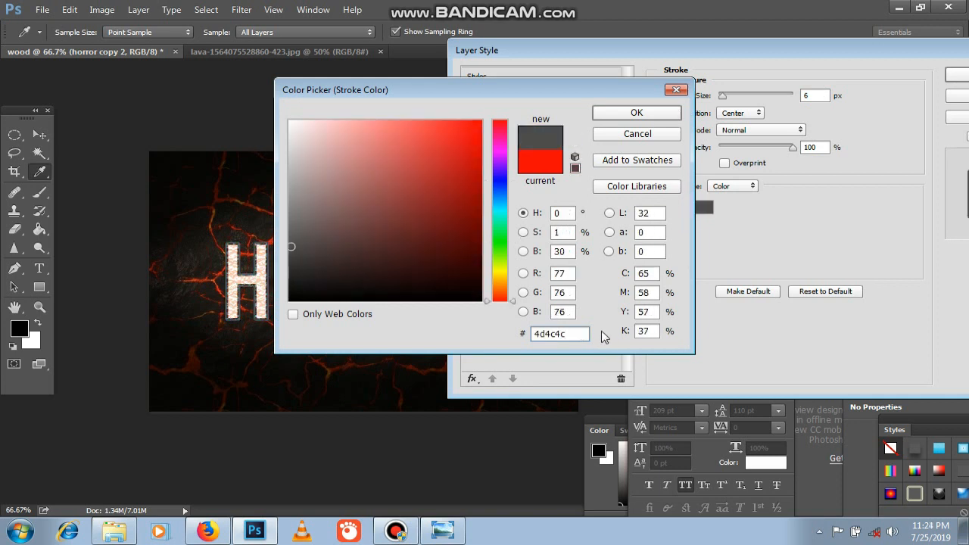
{"action": "left_click", "coordinate": [641, 114]}
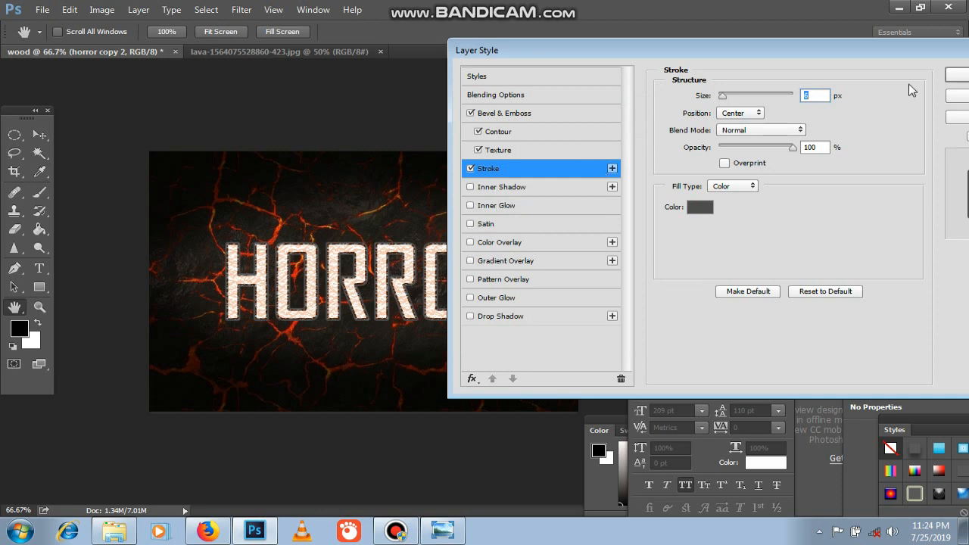
{"action": "left_click", "coordinate": [955, 76]}
Duplicate the horror copy 2 layer as horror copy 3 in the wood document.
{"action": "right_click", "coordinate": [823, 221]}
{"action": "left_click", "coordinate": [824, 228]}
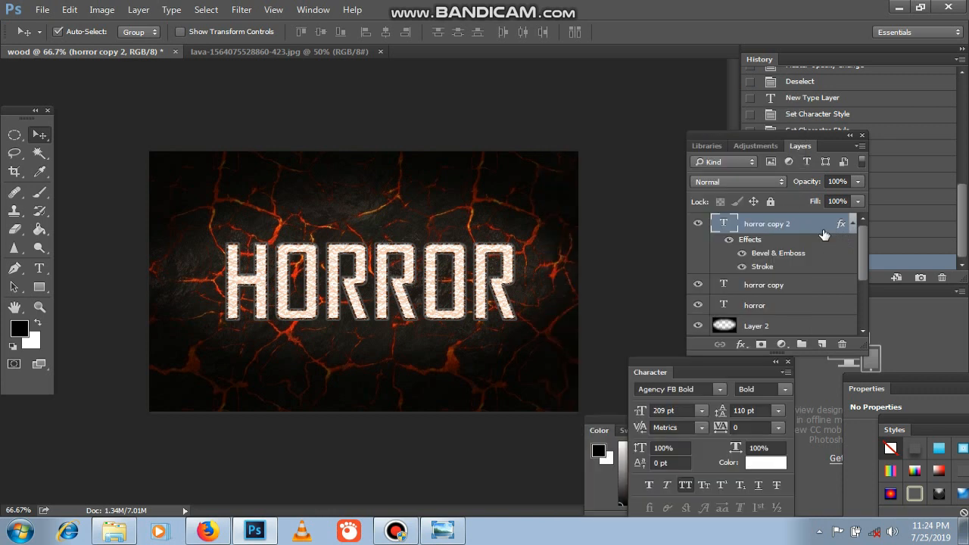
{"action": "double_click", "coordinate": [780, 253]}
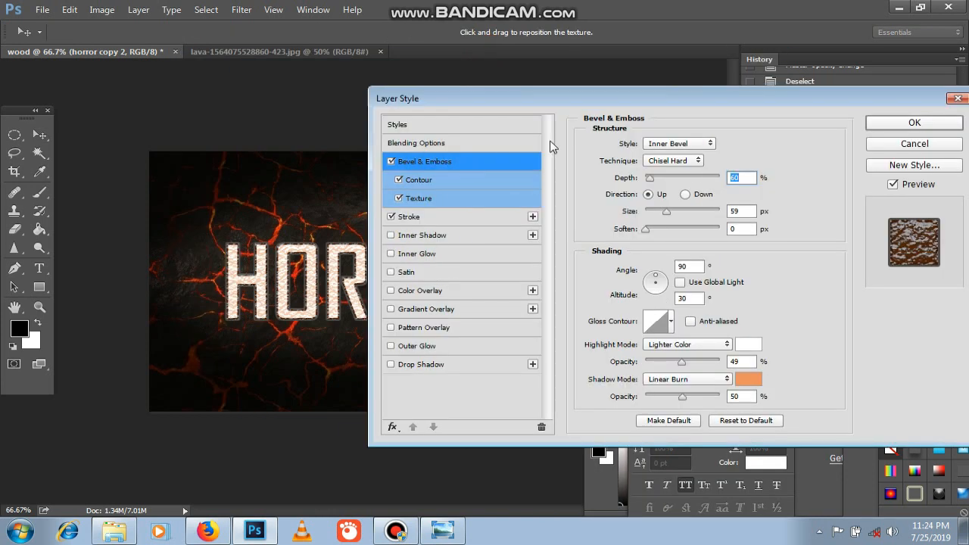
{"action": "left_click", "coordinate": [886, 124]}
{"action": "right_click", "coordinate": [790, 237]}
{"action": "left_click", "coordinate": [582, 141]}
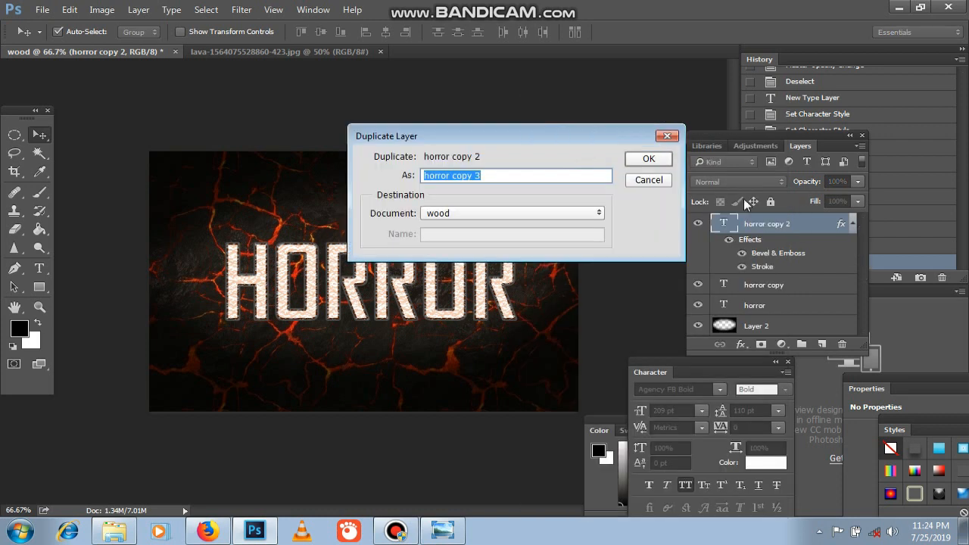
{"action": "left_click", "coordinate": [643, 158]}
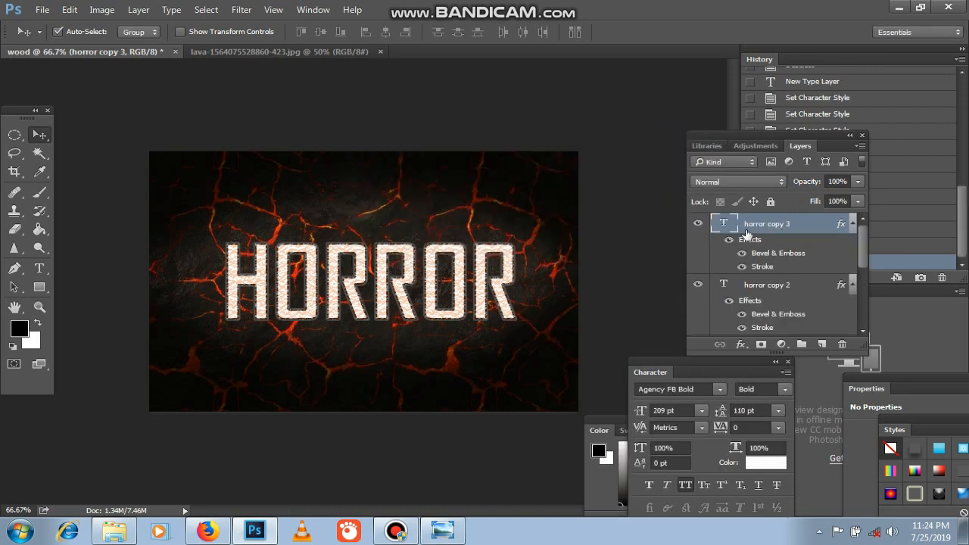
Hide the horror copy 3 layer and select the horror copy layer.
{"action": "scroll", "coordinate": [767, 306], "scroll_direction": "down", "scroll_amount": 3}
{"action": "scroll", "coordinate": [769, 288], "scroll_direction": "up", "scroll_amount": 4}
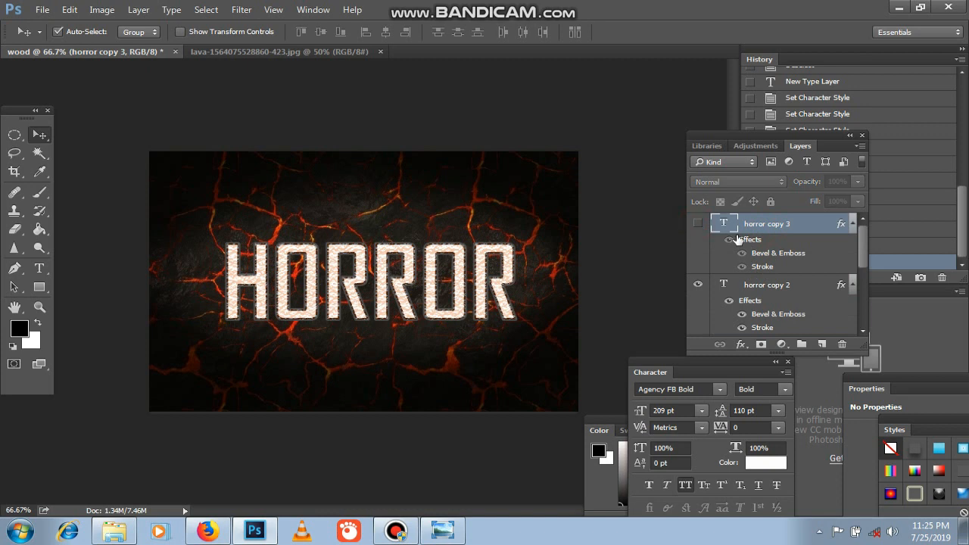
{"action": "left_click", "coordinate": [772, 261]}
Add a Bevel & Emboss effect to the horror copy layer with 130% depth and 8 px size.
{"action": "left_click", "coordinate": [741, 343]}
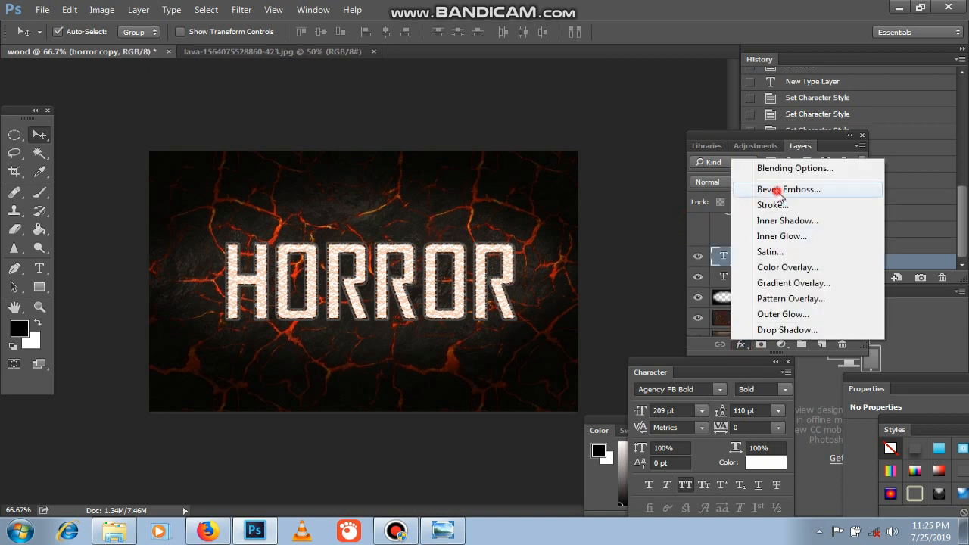
{"action": "left_click", "coordinate": [779, 188]}
{"action": "left_click_drag", "start_coordinate": [526, 66], "coordinate": [617, 72]}
{"action": "left_click_drag", "start_coordinate": [561, 146], "coordinate": [564, 146]}
{"action": "scroll", "coordinate": [650, 143], "scroll_direction": "down", "scroll_amount": 20}
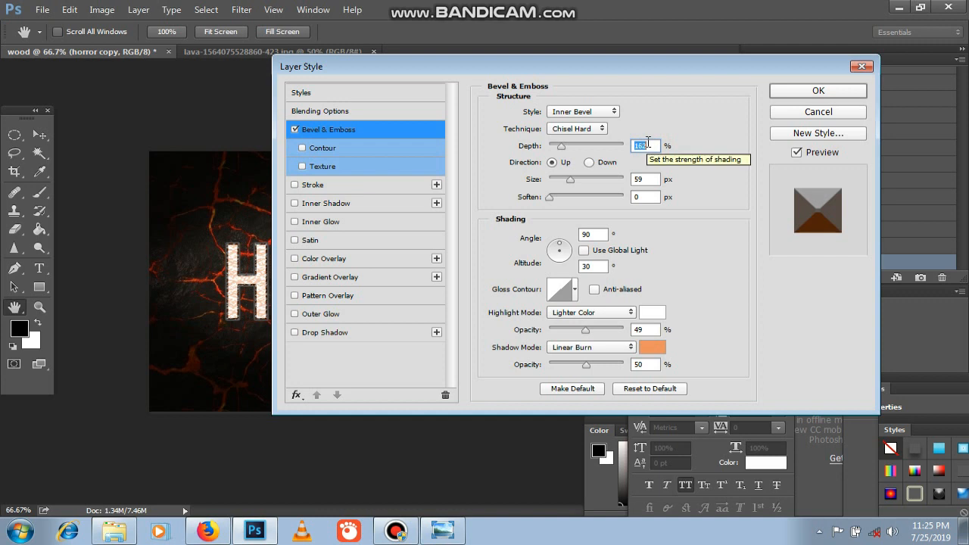
{"action": "scroll", "coordinate": [648, 142], "scroll_direction": "down", "scroll_amount": 16}
{"action": "key", "text": "Tab"}
{"action": "scroll", "coordinate": [647, 179], "scroll_direction": "down", "scroll_amount": 19}
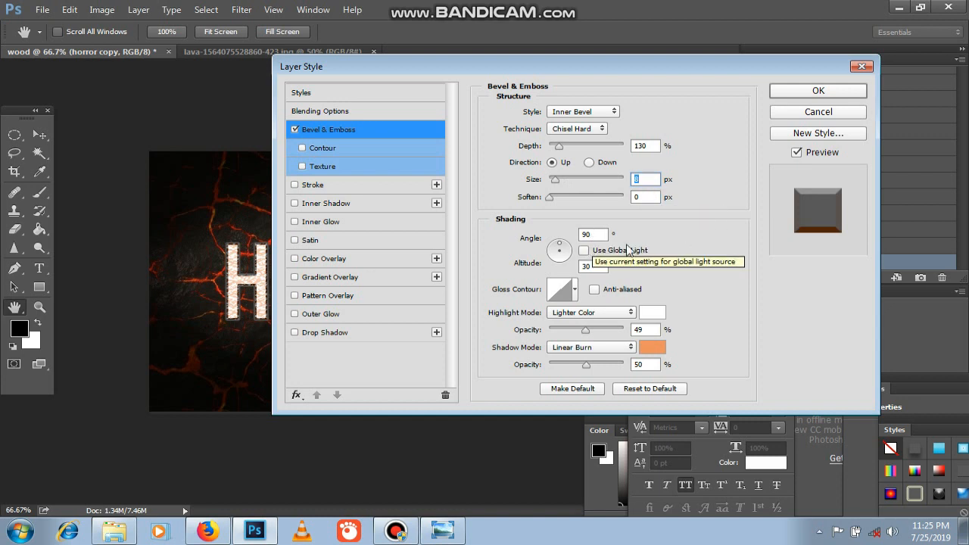
Set the bevel's shading angle to 8° and its altitude to 55°.
{"action": "left_click", "coordinate": [595, 267]}
{"action": "left_click", "coordinate": [589, 234]}
{"action": "scroll", "coordinate": [611, 236], "scroll_direction": "down", "scroll_amount": 20}
{"action": "type", "text": "8"}
{"action": "left_click", "coordinate": [586, 264]}
{"action": "type", "text": "49"}
Set the bevel's highlight mode to Linear Light and its shadow color to ffe1b6, and apply the layer style.
{"action": "left_click", "coordinate": [603, 311]}
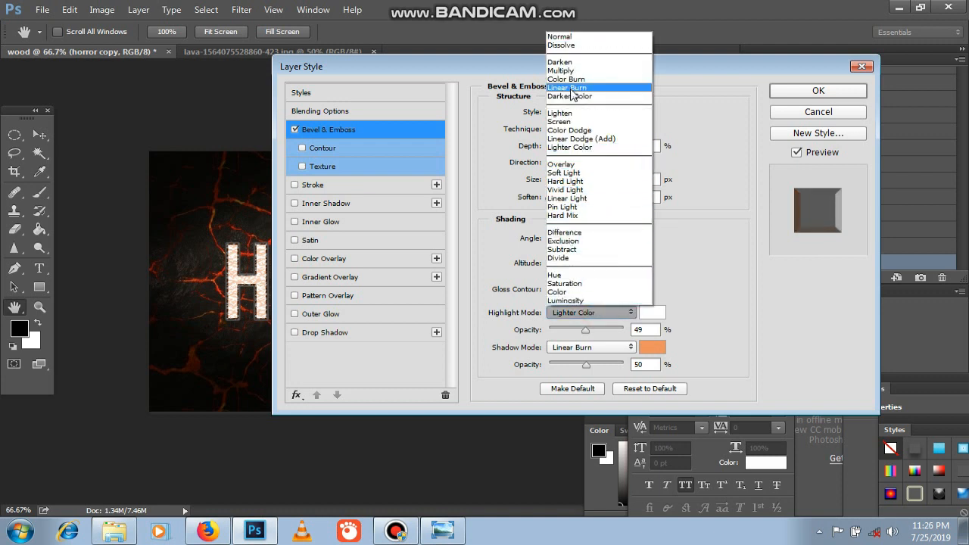
{"action": "left_click", "coordinate": [697, 242]}
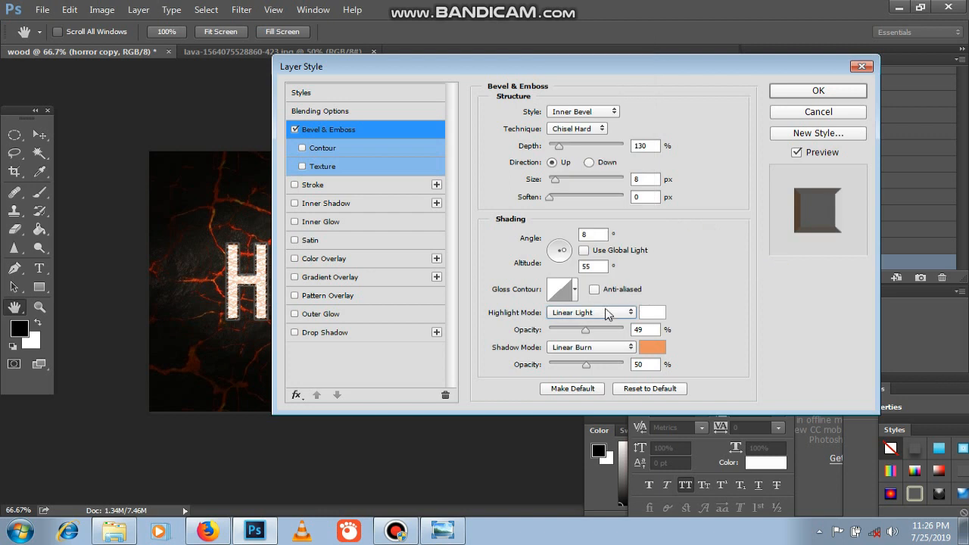
{"action": "left_click", "coordinate": [651, 347]}
{"action": "type", "text": "ffe1b6"}
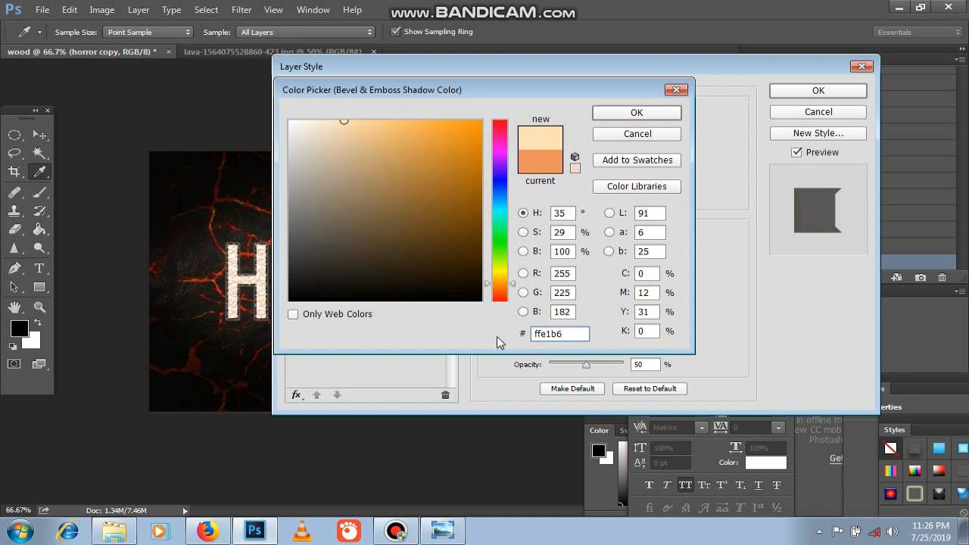
{"action": "left_click", "coordinate": [638, 114]}
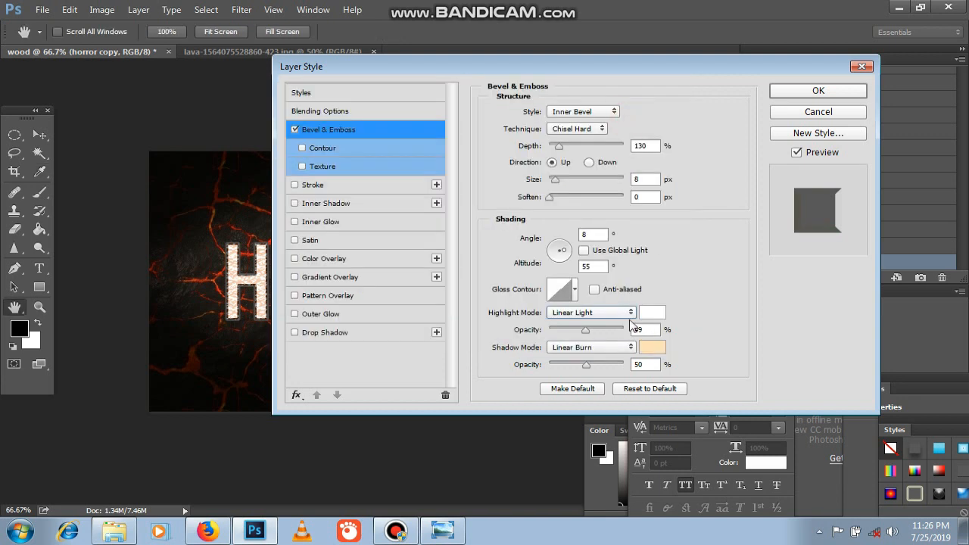
{"action": "left_click", "coordinate": [818, 90]}
Set the horror copy layer's drop shadow distance to 10 px and its size to 8 px.
{"action": "double_click", "coordinate": [785, 257]}
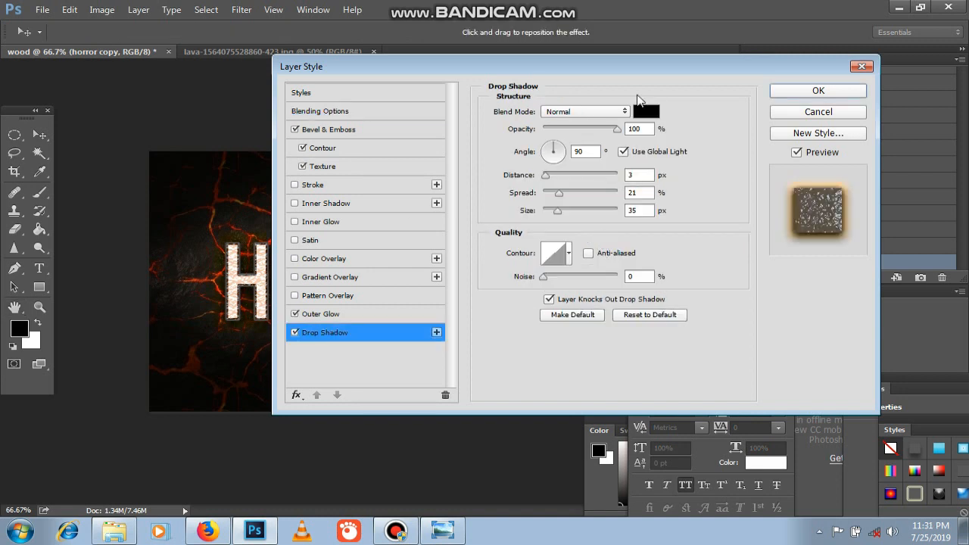
{"action": "left_click", "coordinate": [549, 175]}
{"action": "left_click_drag", "start_coordinate": [555, 177], "coordinate": [560, 177]}
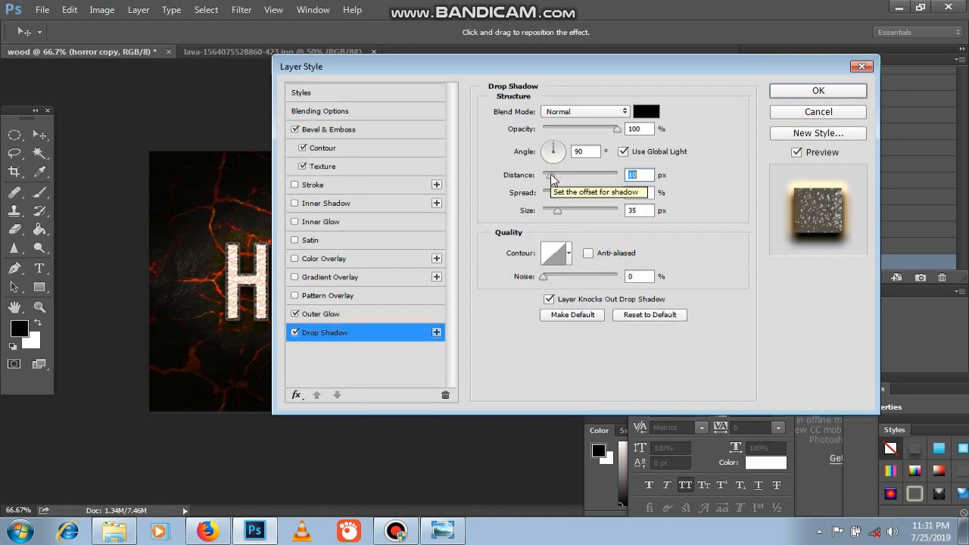
{"action": "left_click", "coordinate": [644, 211]}
{"action": "scroll", "coordinate": [643, 212], "scroll_direction": "down", "scroll_amount": 20}
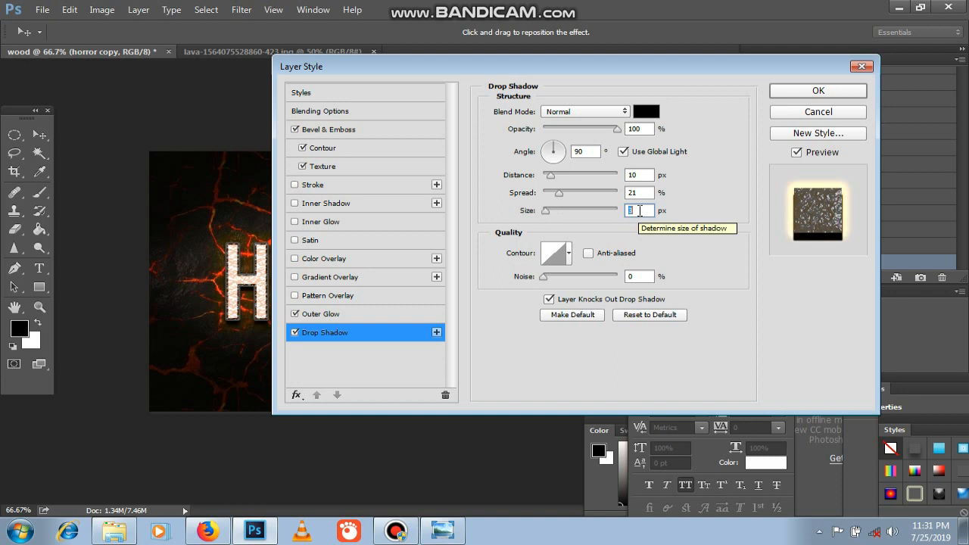
{"action": "scroll", "coordinate": [648, 210], "scroll_direction": "down", "scroll_amount": 7}
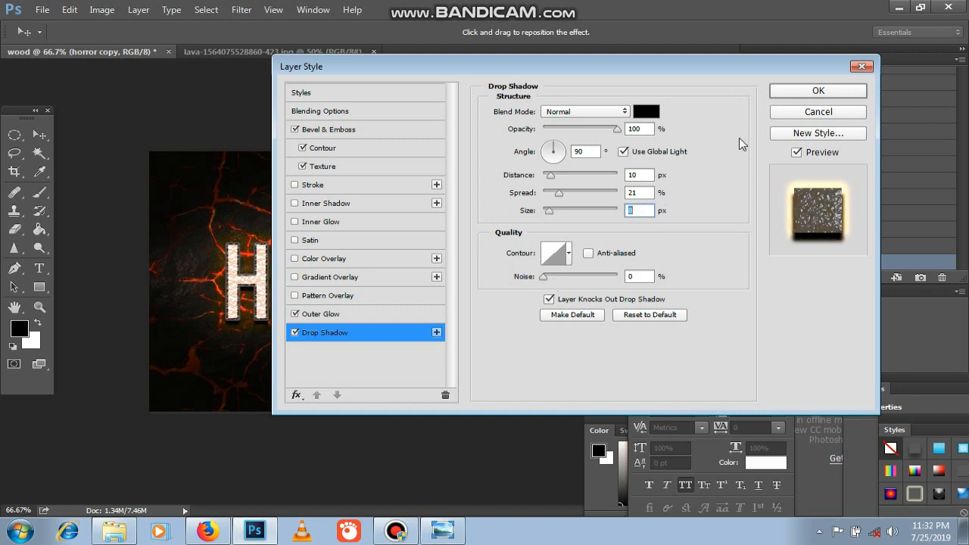
Turn off global light for the horror copy drop shadow, set its angle to -22° and distance to 20 px, and apply it.
{"action": "left_click", "coordinate": [623, 152]}
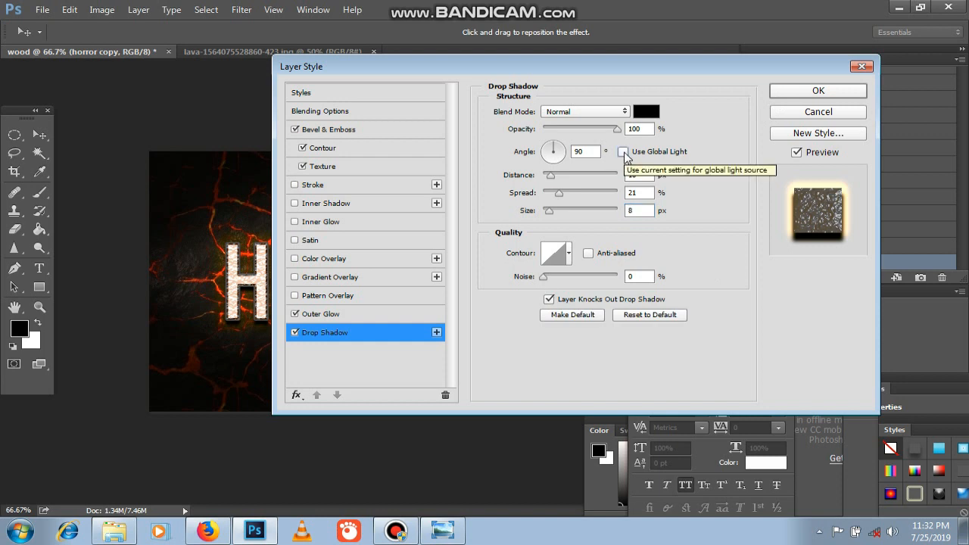
{"action": "left_click", "coordinate": [622, 152]}
{"action": "left_click", "coordinate": [791, 91]}
{"action": "double_click", "coordinate": [755, 275]}
{"action": "left_click", "coordinate": [325, 333]}
{"action": "left_click", "coordinate": [623, 152]}
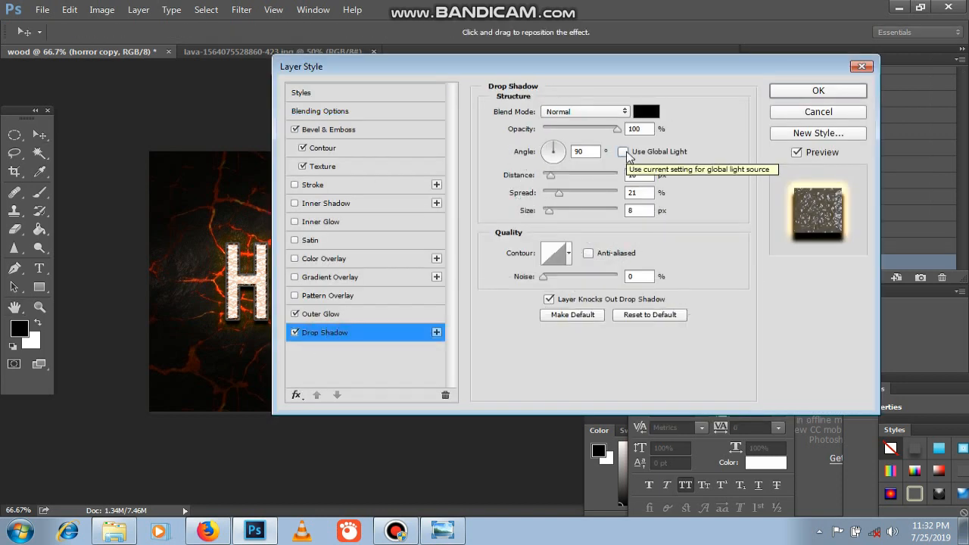
{"action": "left_click", "coordinate": [559, 157]}
{"action": "left_click_drag", "start_coordinate": [558, 157], "coordinate": [561, 182]}
{"action": "left_click", "coordinate": [640, 210]}
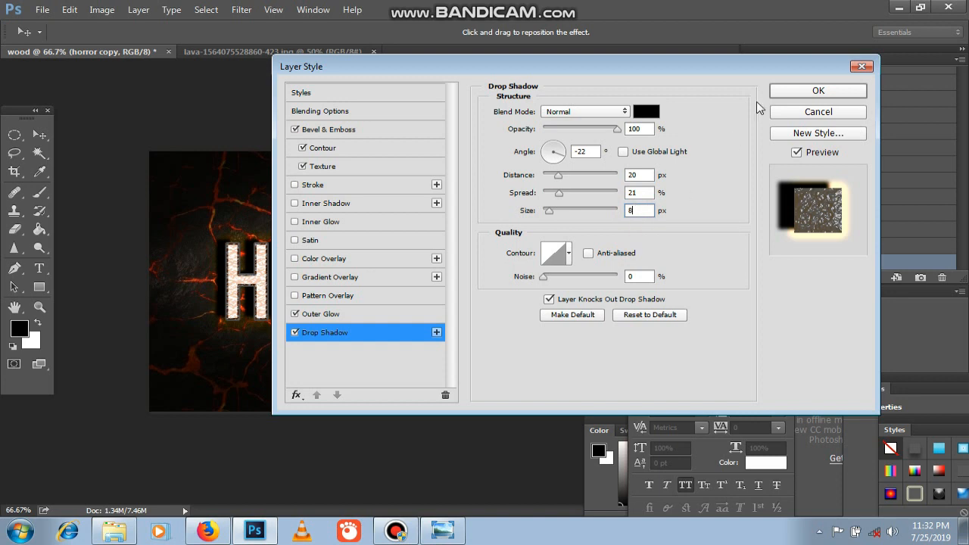
{"action": "left_click", "coordinate": [812, 100]}
Select the horror copy 3 layer and compare the text with its bevel and stroke effects switched off and on.
{"action": "key", "text": "ctrl+j"}
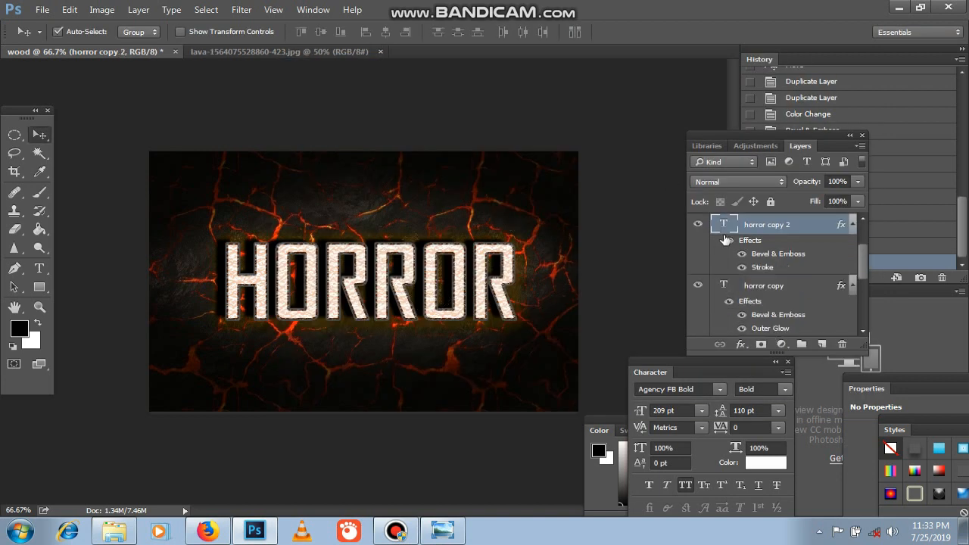
{"action": "scroll", "coordinate": [785, 273], "scroll_direction": "down", "scroll_amount": 1}
{"action": "scroll", "coordinate": [785, 273], "scroll_direction": "up", "scroll_amount": 2}
{"action": "left_click", "coordinate": [756, 228]}
{"action": "left_click", "coordinate": [699, 225]}
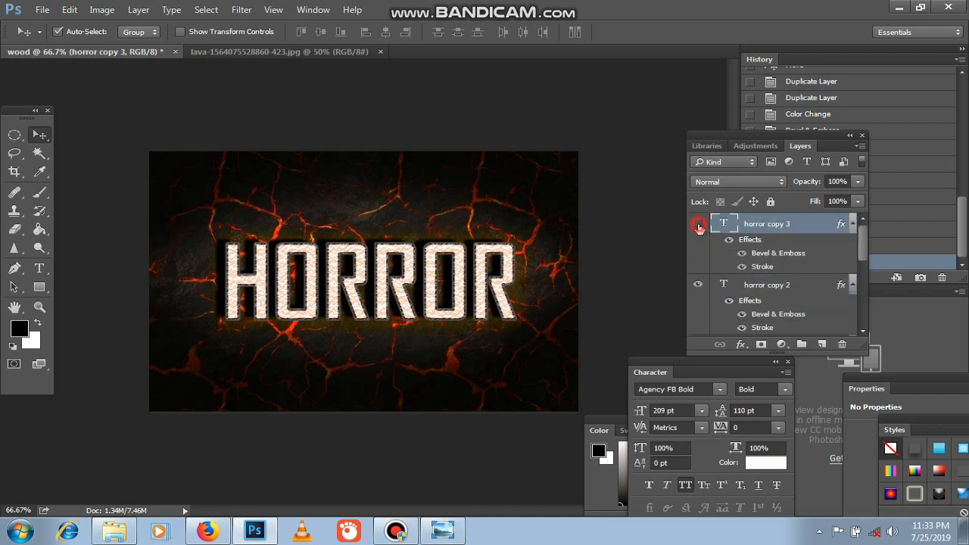
{"action": "left_click", "coordinate": [742, 253]}
{"action": "left_click", "coordinate": [741, 267]}
{"action": "left_click", "coordinate": [742, 253]}
{"action": "left_click", "coordinate": [742, 266]}
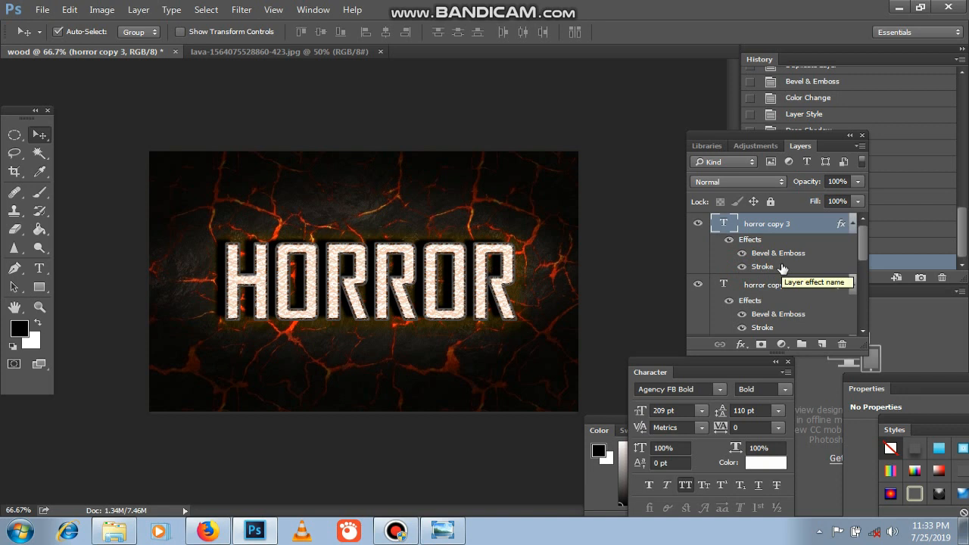
Remove the stroke from horror copy 3 and set its bevel texture to 61% scale and +659% depth.
{"action": "double_click", "coordinate": [778, 253]}
{"action": "left_click", "coordinate": [836, 94]}
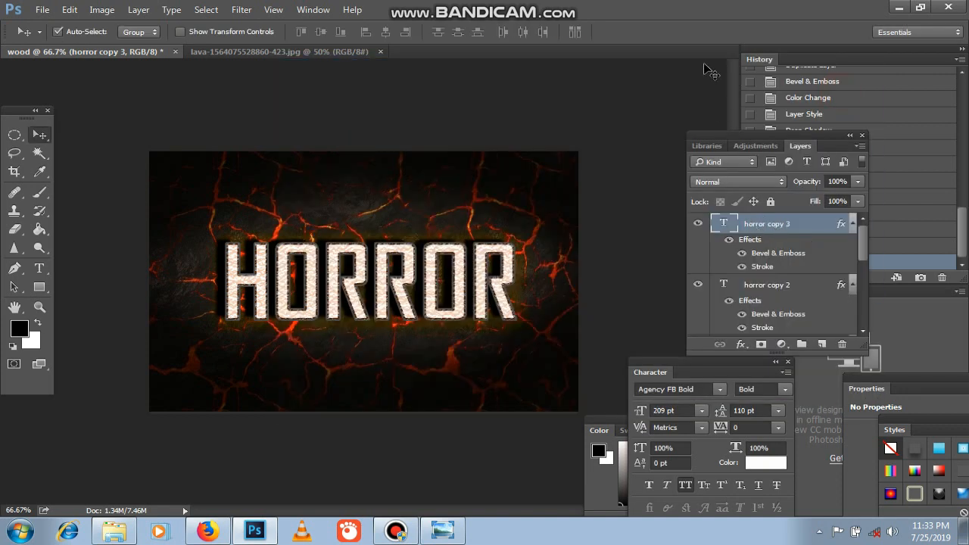
{"action": "double_click", "coordinate": [772, 253]}
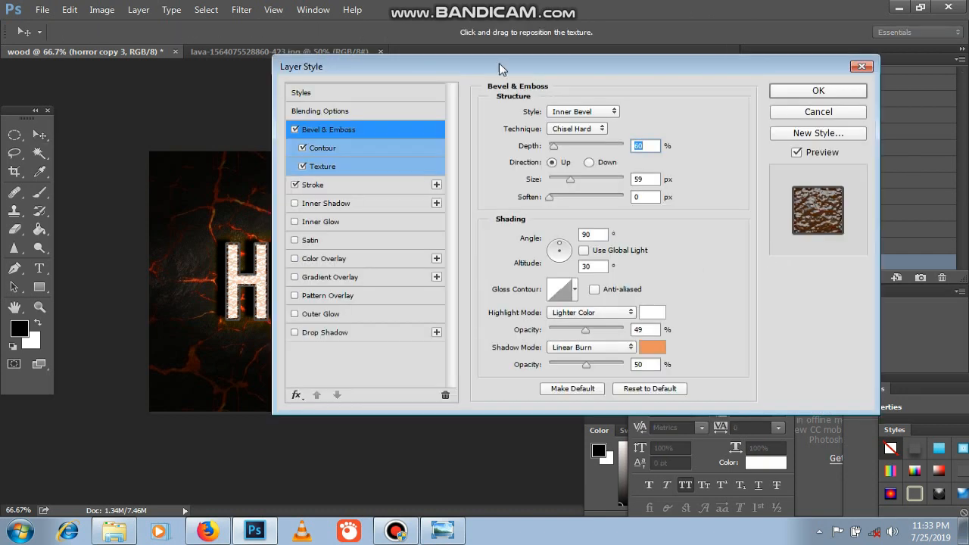
{"action": "left_click_drag", "start_coordinate": [499, 63], "coordinate": [655, 63]}
{"action": "left_click", "coordinate": [489, 199]}
{"action": "left_click_drag", "start_coordinate": [718, 192], "coordinate": [747, 210]}
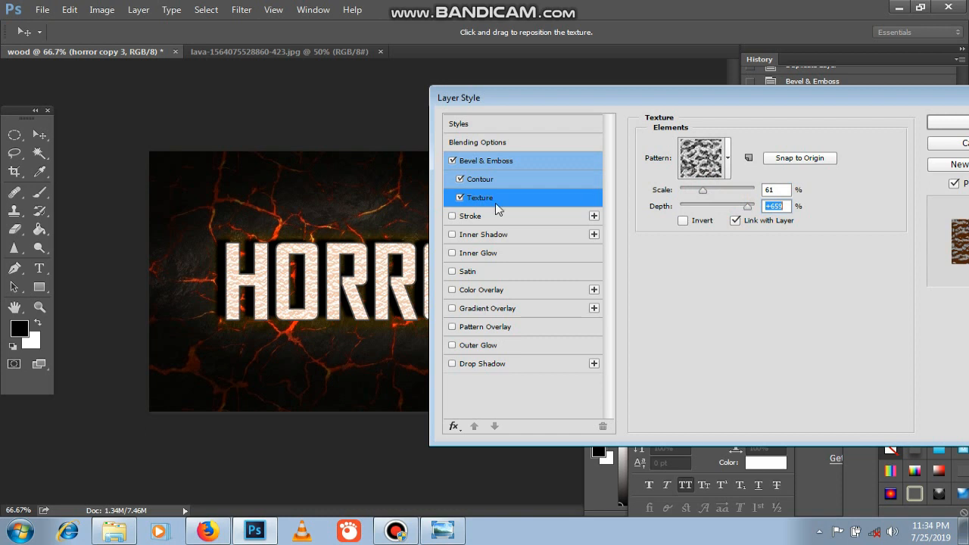
Set the horror copy 3 bevel to Inner Bevel, Chisel Hard, with 378% depth and 169 px size, and apply the layer style.
{"action": "left_click", "coordinate": [529, 180]}
{"action": "left_click", "coordinate": [485, 160]}
{"action": "left_click_drag", "start_coordinate": [710, 176], "coordinate": [724, 176]}
{"action": "left_click_drag", "start_coordinate": [727, 209], "coordinate": [758, 211]}
{"action": "left_click", "coordinate": [732, 160]}
{"action": "left_click", "coordinate": [725, 181]}
{"action": "left_click", "coordinate": [738, 142]}
{"action": "left_click", "coordinate": [718, 172]}
{"action": "left_click", "coordinate": [741, 142]}
{"action": "left_click", "coordinate": [727, 164]}
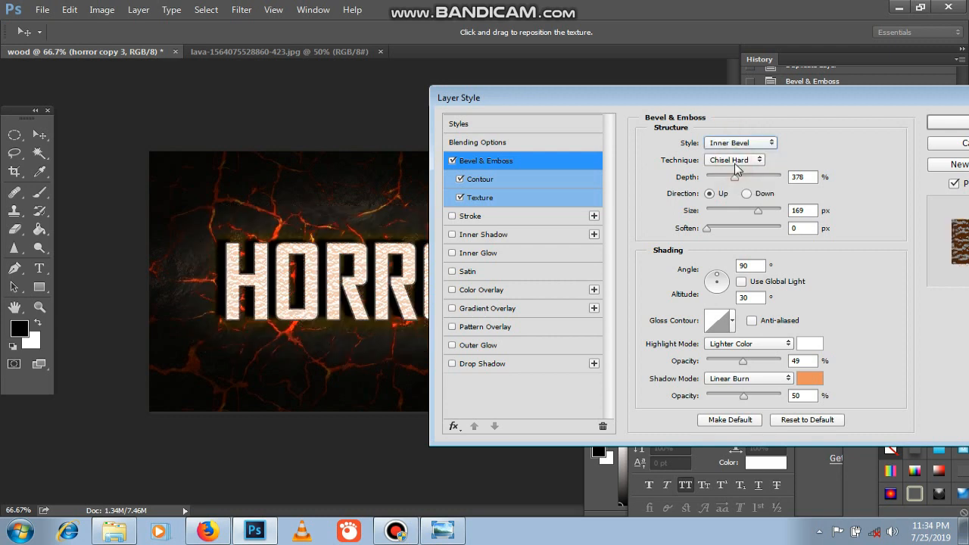
{"action": "left_click", "coordinate": [946, 122]}
Place horror copy 3 beneath horror copy 2, and clip the lava Layer 1 to horror copy 2 at the front of the stack.
{"action": "key", "text": "ctrl+["}
{"action": "left_click", "coordinate": [538, 236]}
{"action": "key", "text": "ctrl+["}
{"action": "left_click", "coordinate": [541, 227]}
{"action": "key", "text": "ctrl+shift+]"}
{"action": "right_click", "coordinate": [756, 227]}
{"action": "left_click", "coordinate": [821, 326]}
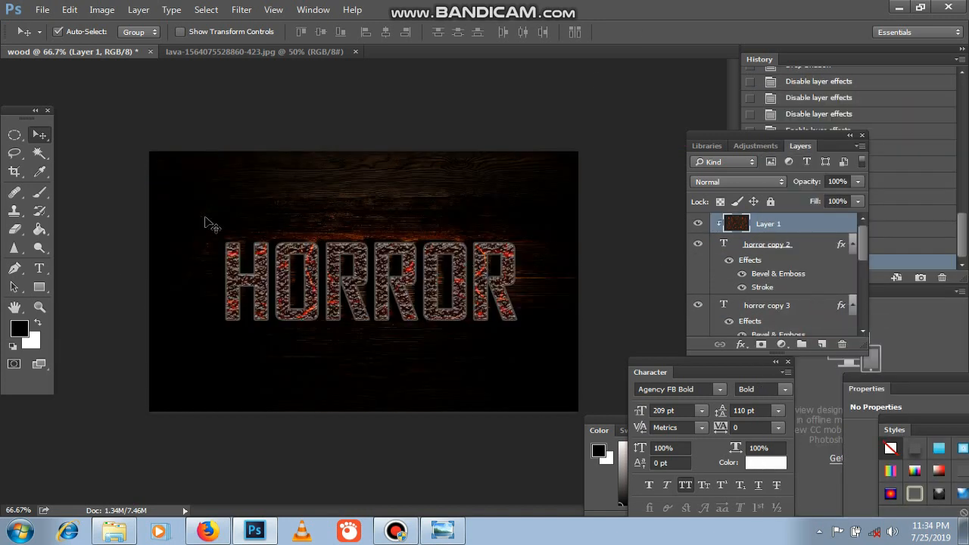
Hide the horror copy 3 layer and check the result with the horror copy layer hidden and shown.
{"action": "scroll", "coordinate": [729, 265], "scroll_direction": "down", "scroll_amount": 1}
{"action": "left_click", "coordinate": [698, 284]}
{"action": "scroll", "coordinate": [719, 265], "scroll_direction": "down", "scroll_amount": 1}
{"action": "left_click", "coordinate": [701, 284]}
{"action": "left_click", "coordinate": [698, 284]}
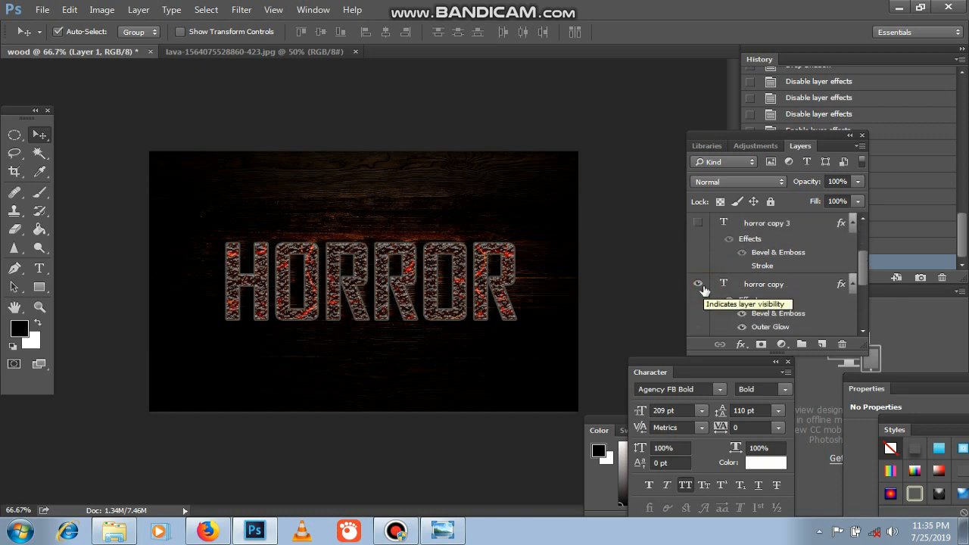
{"action": "scroll", "coordinate": [795, 280], "scroll_direction": "up", "scroll_amount": 2}
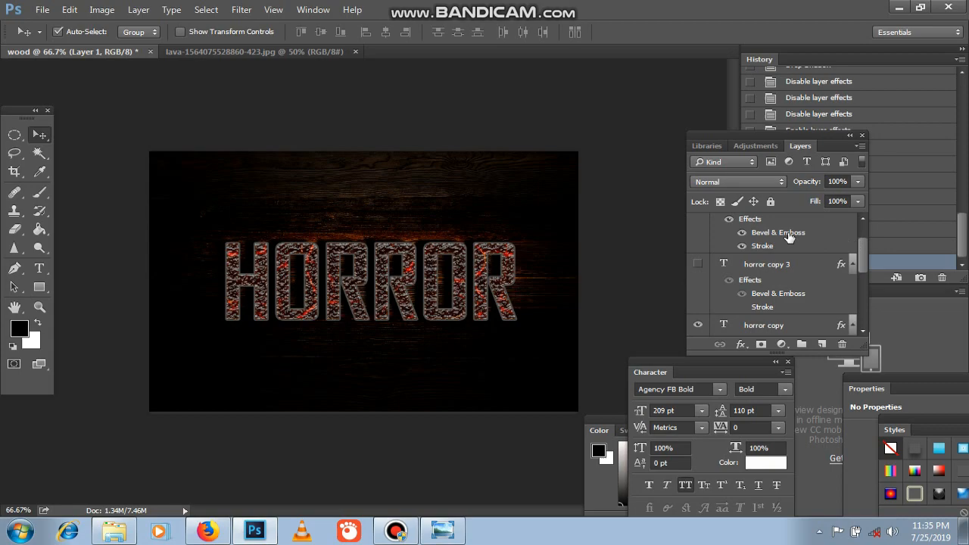
{"action": "scroll", "coordinate": [789, 238], "scroll_direction": "up", "scroll_amount": 2}
{"action": "left_click_drag", "start_coordinate": [440, 330], "coordinate": [443, 335]}
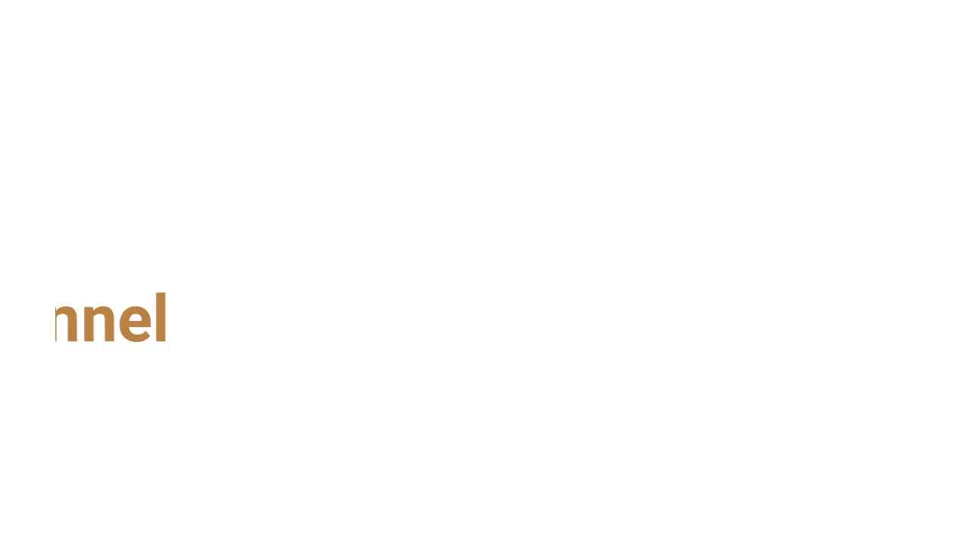